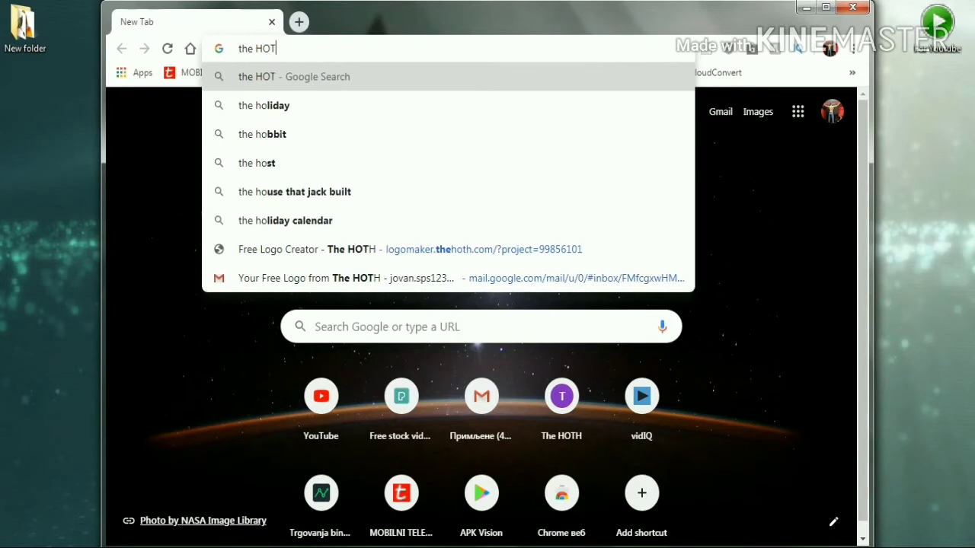
# Step: Search the web for the HOTH and open its Free Logo Creator page
pyautogui.press('Return')
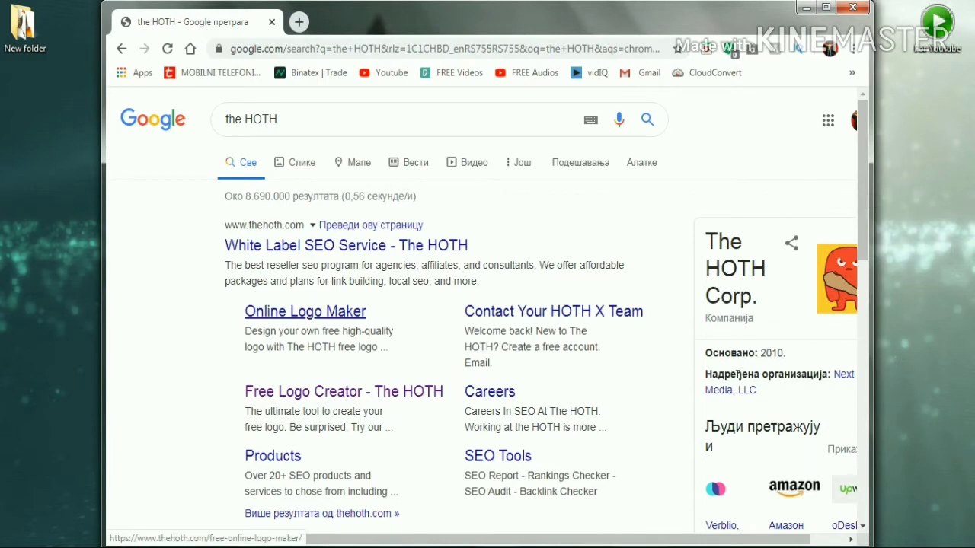
pyautogui.click(344, 391)
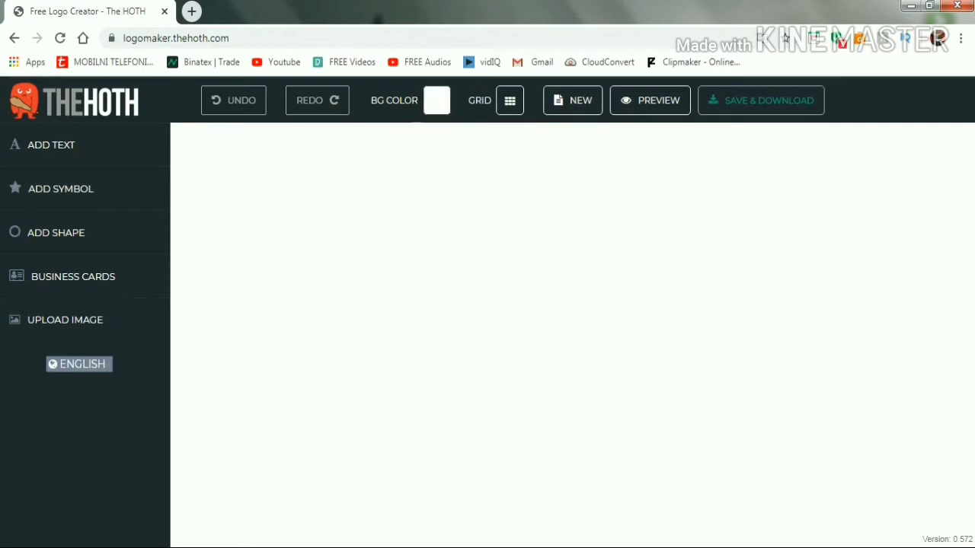
# Step: Change the canvas background colour to a light lavender blue
pyautogui.click(436, 101)
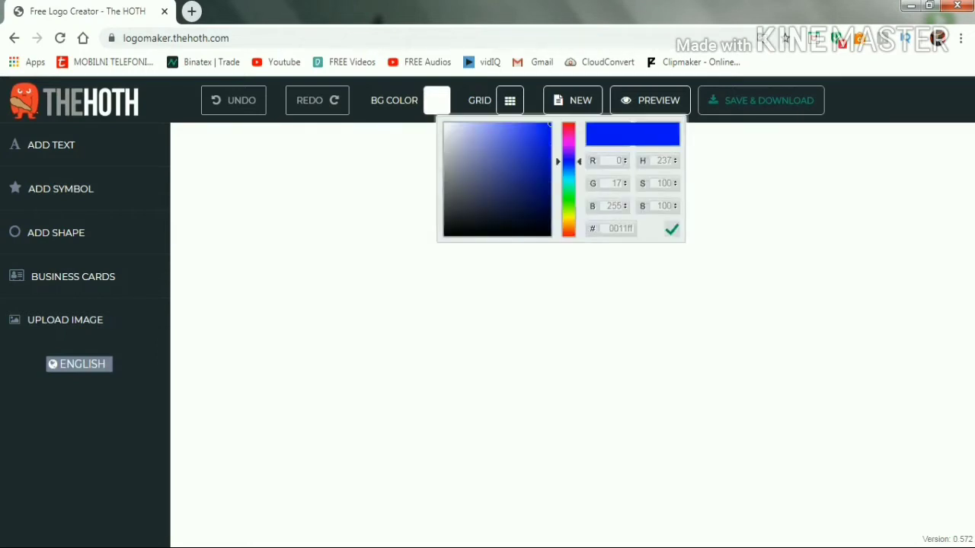
pyautogui.click(535, 196)
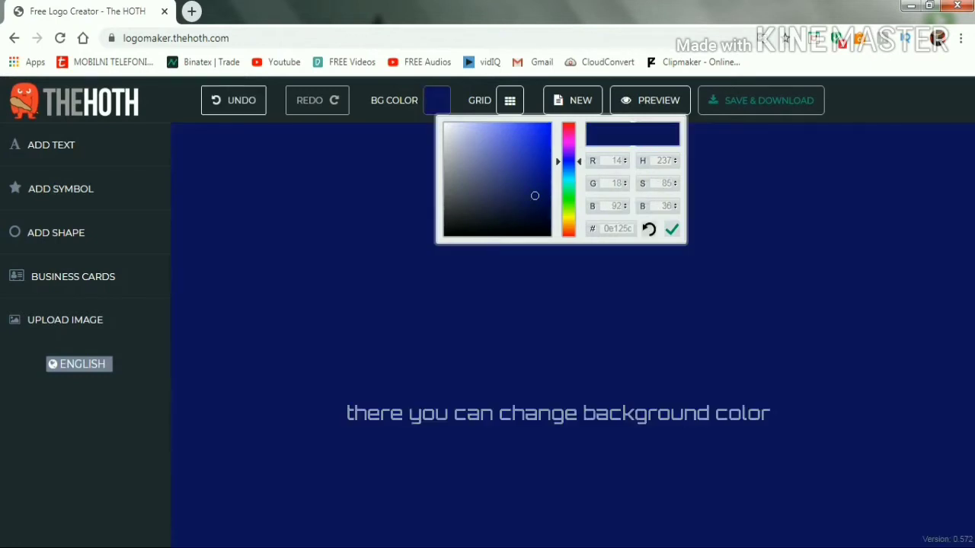
pyautogui.moveTo(535, 196)
pyautogui.mouseDown()
pyautogui.moveTo(520, 211)
pyautogui.moveTo(491, 211)
pyautogui.moveTo(485, 226)
pyautogui.moveTo(515, 229)
pyautogui.moveTo(464, 143)
pyautogui.mouseUp()
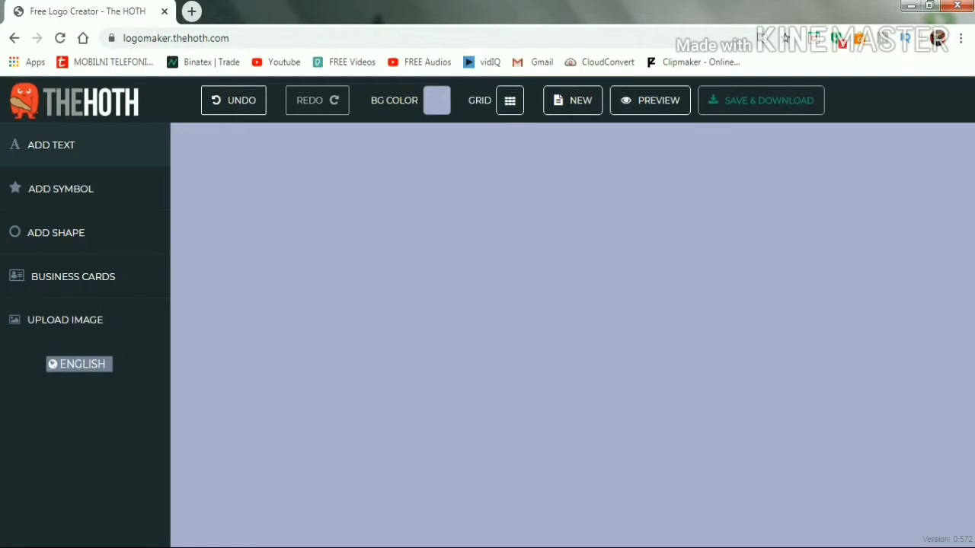
# Step: Add a text object and replace its placeholder wording with the channel name JOX
pyautogui.click(51, 145)
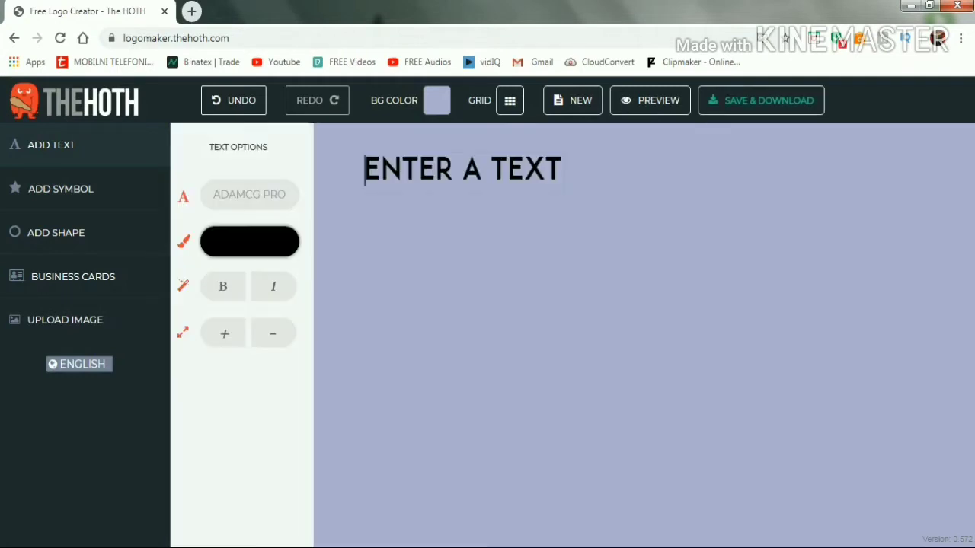
pyautogui.click(462, 169)
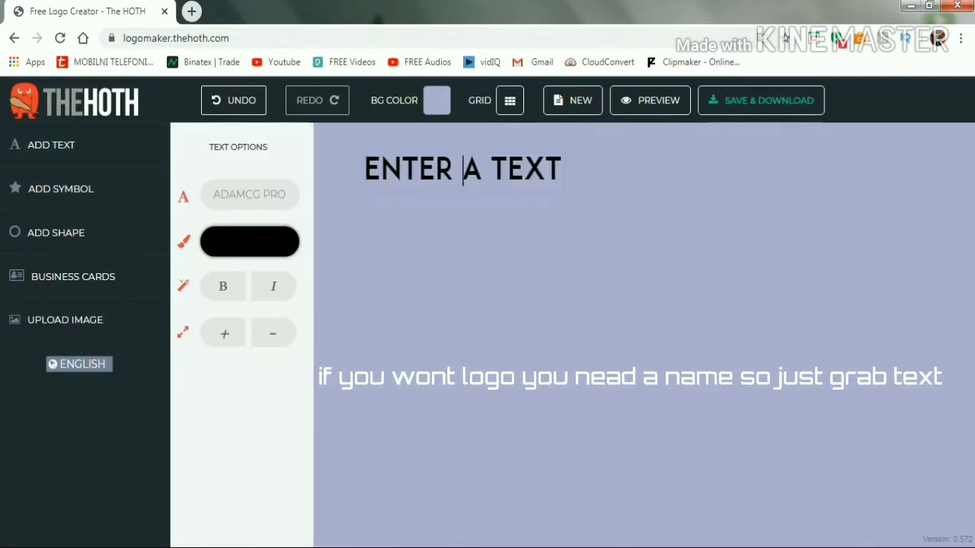
pyautogui.click(563, 170)
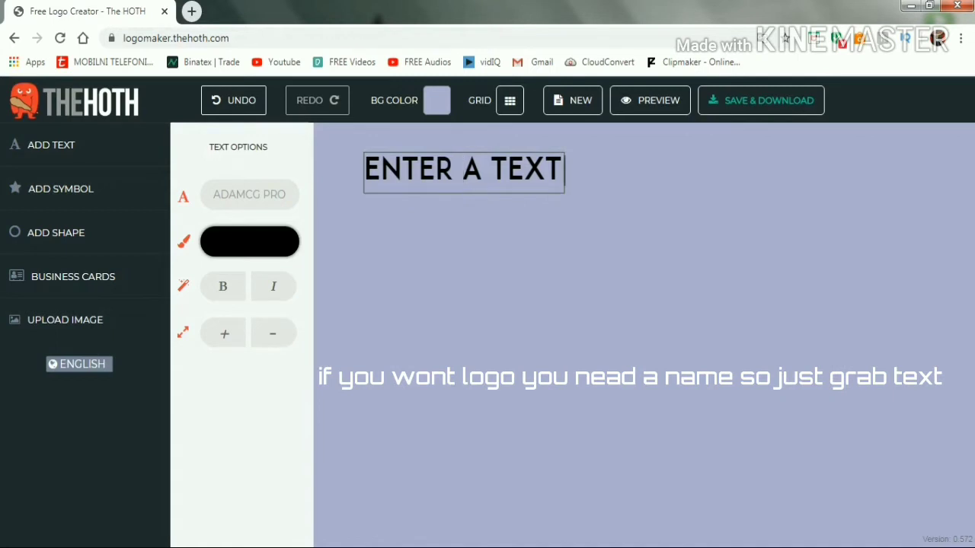
pyautogui.press('BackSpace')
pyautogui.press('BackSpace')
pyautogui.press('BackSpace')
pyautogui.press('BackSpace')
pyautogui.press('BackSpace')
pyautogui.press('BackSpace')
pyautogui.press('BackSpace')
pyautogui.press('BackSpace')
pyautogui.press('BackSpace')
pyautogui.press('BackSpace')
pyautogui.press('BackSpace')
pyautogui.press('BackSpace')
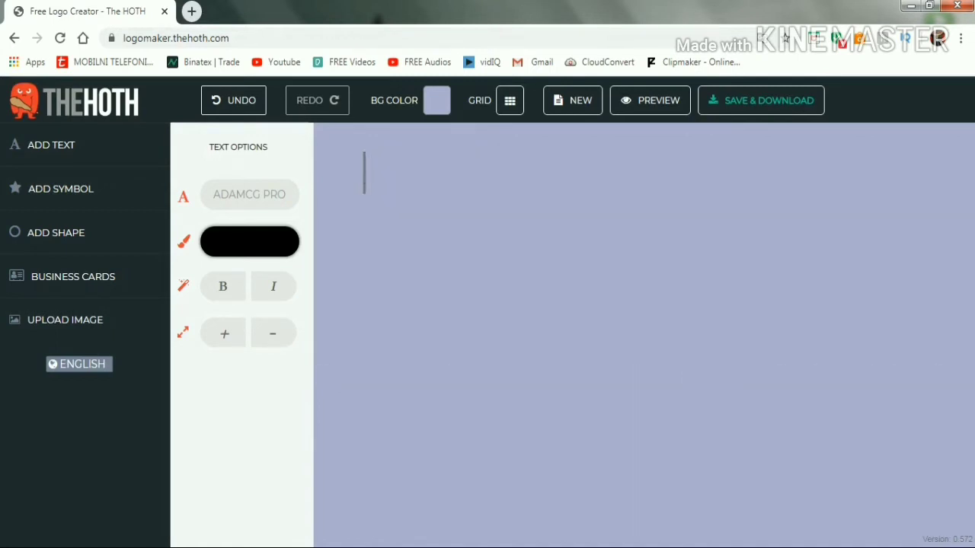
pyautogui.write('J')
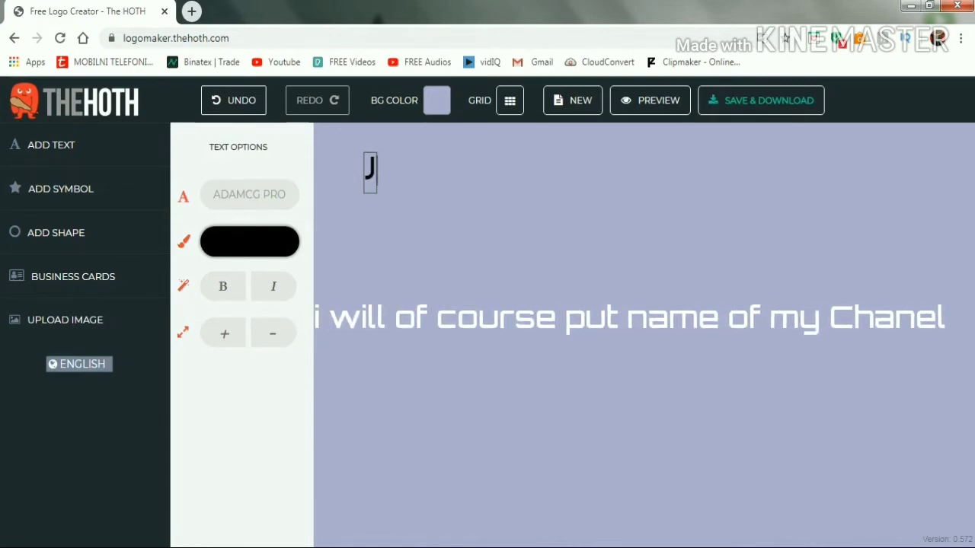
pyautogui.press('BackSpace')
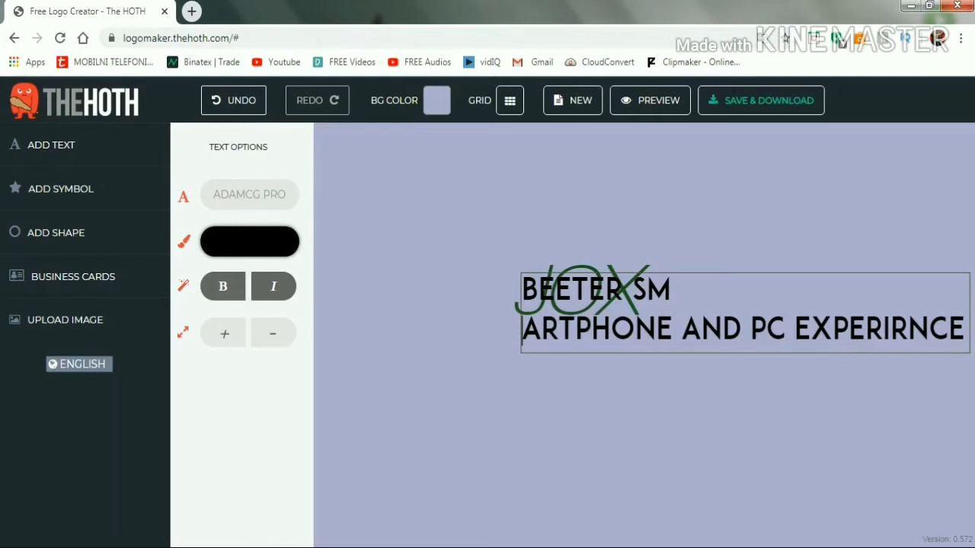
# Step: Join the tagline "BEETER SMARTPHONE AND PC EXPERIRNCE" into a single line and move it below JOX
pyautogui.press('BackSpace')
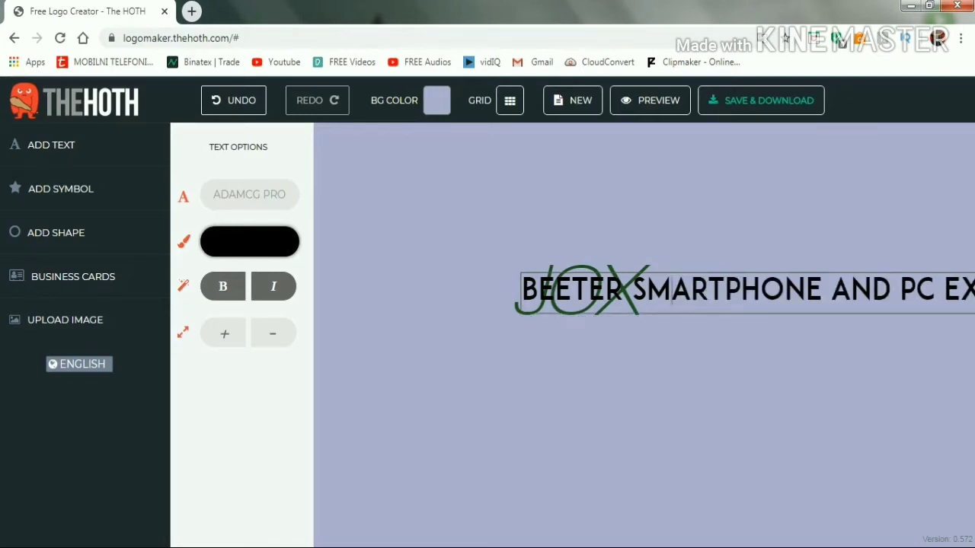
pyautogui.press('Escape')
pyautogui.moveTo(820, 294); pyautogui.dragTo(623, 355)
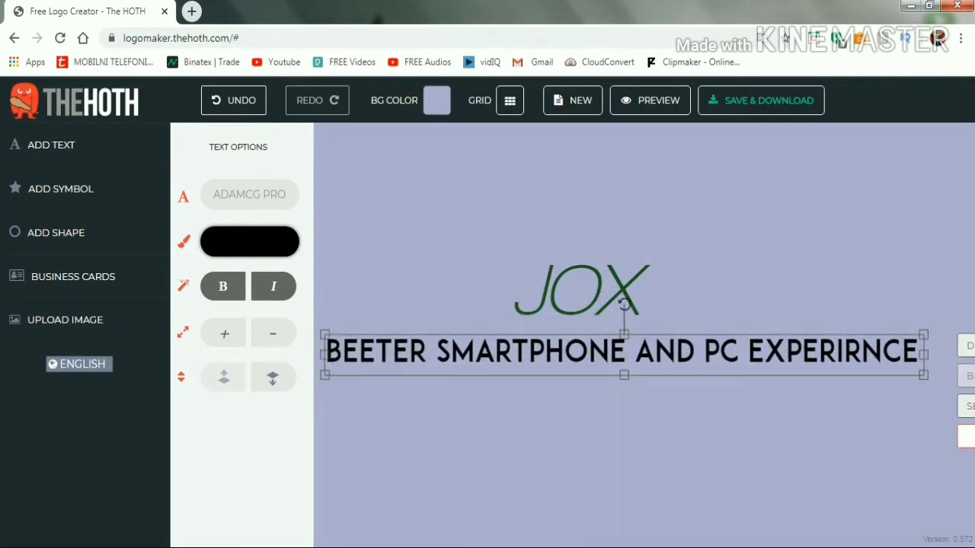
# Step: Scale the tagline down to a little over half its width and centre it directly beneath JOX
pyautogui.moveTo(924, 375); pyautogui.dragTo(678, 358)
pyautogui.moveTo(501, 344); pyautogui.dragTo(572, 340)
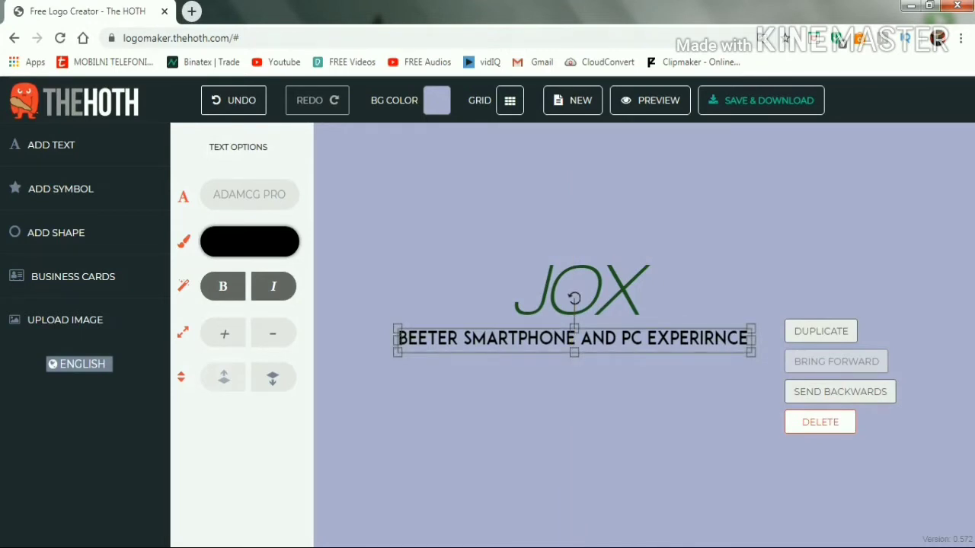
pyautogui.press('Escape')
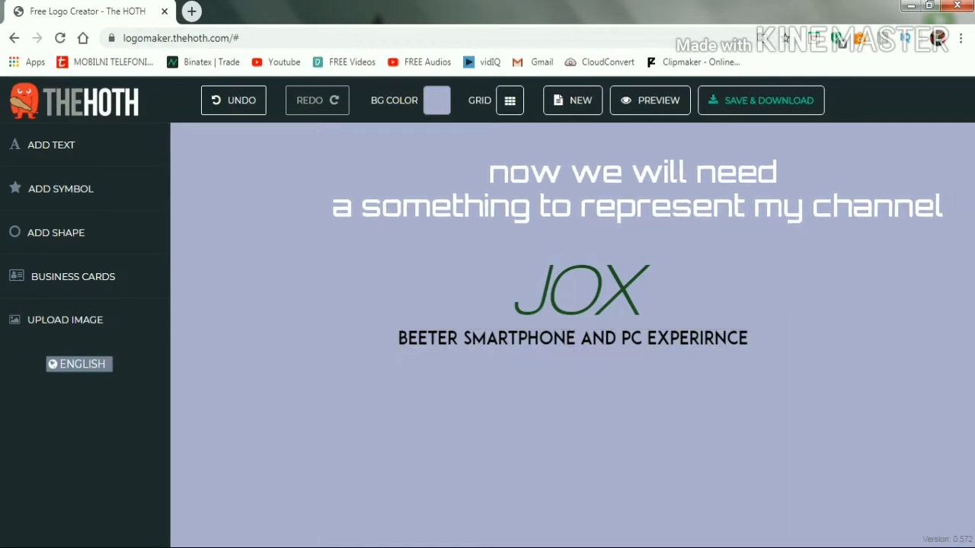
pyautogui.click(573, 338)
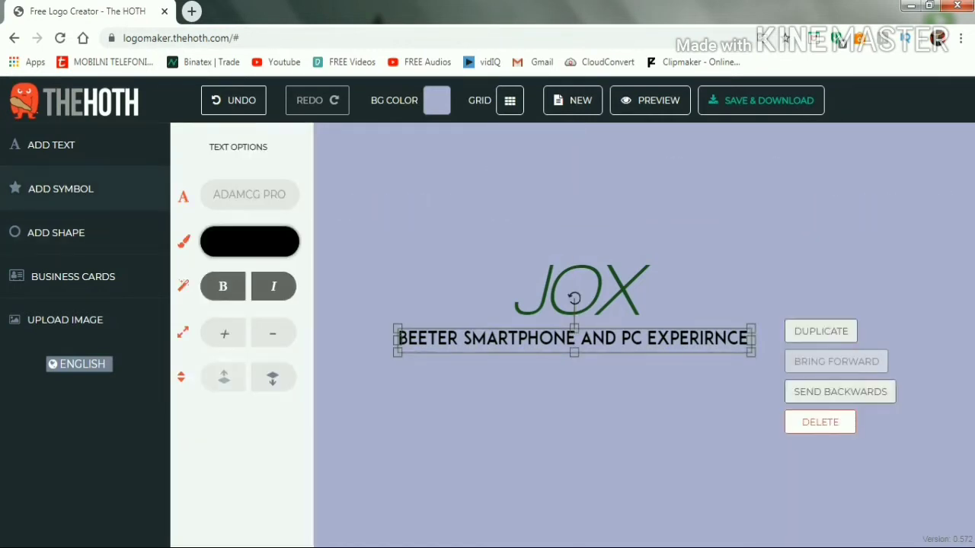
# Step: Open the symbol library and look through its categories, including Security And Protection
pyautogui.click(61, 188)
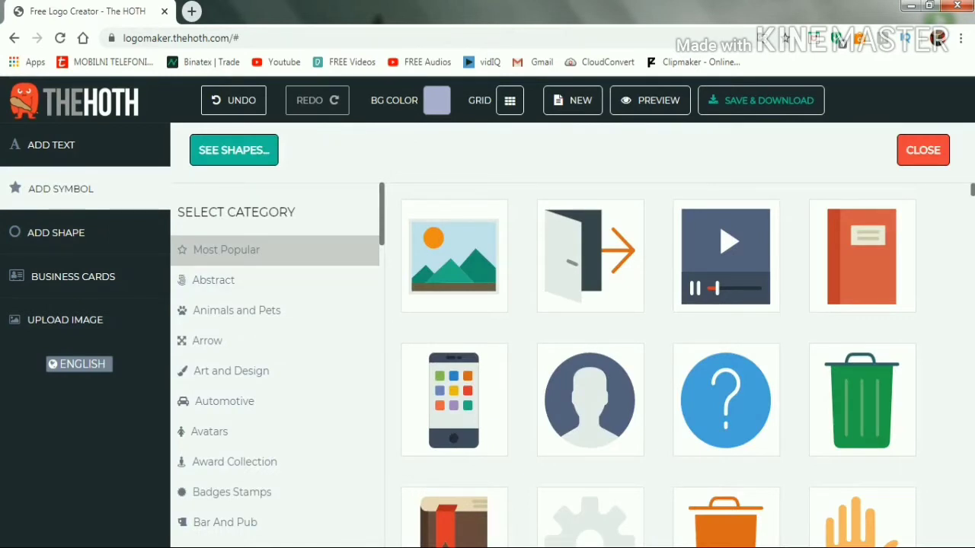
pyautogui.scroll(-10, 275, 366)
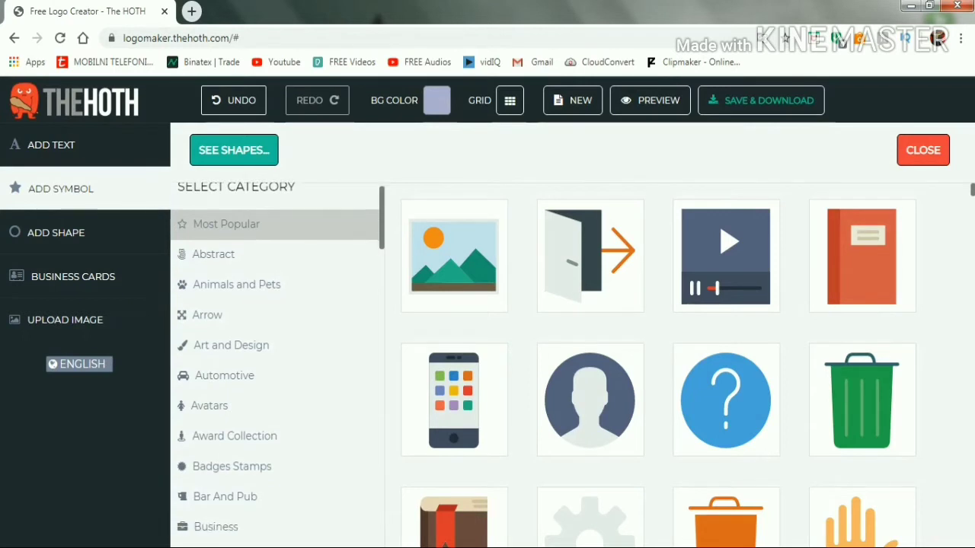
pyautogui.scroll(-8, 278, 366)
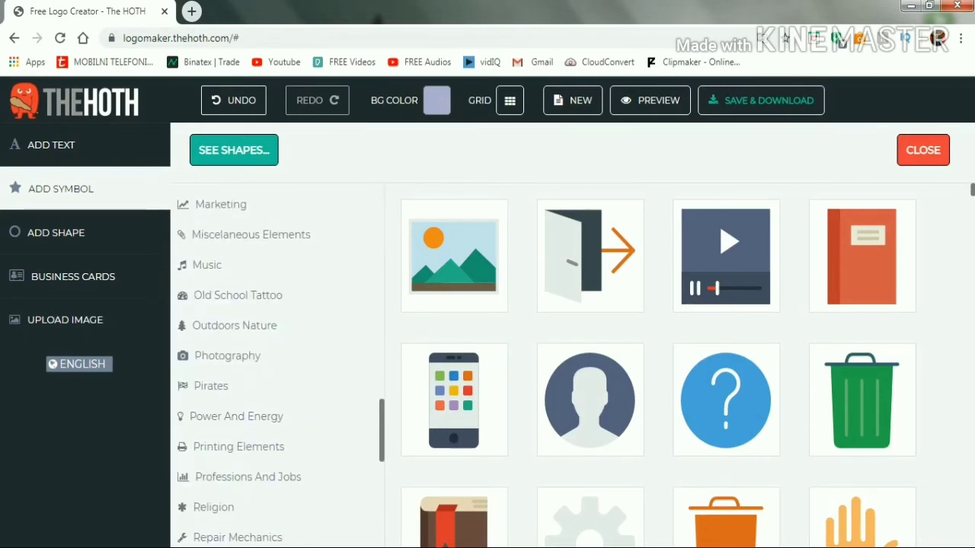
pyautogui.scroll(3, 274, 449)
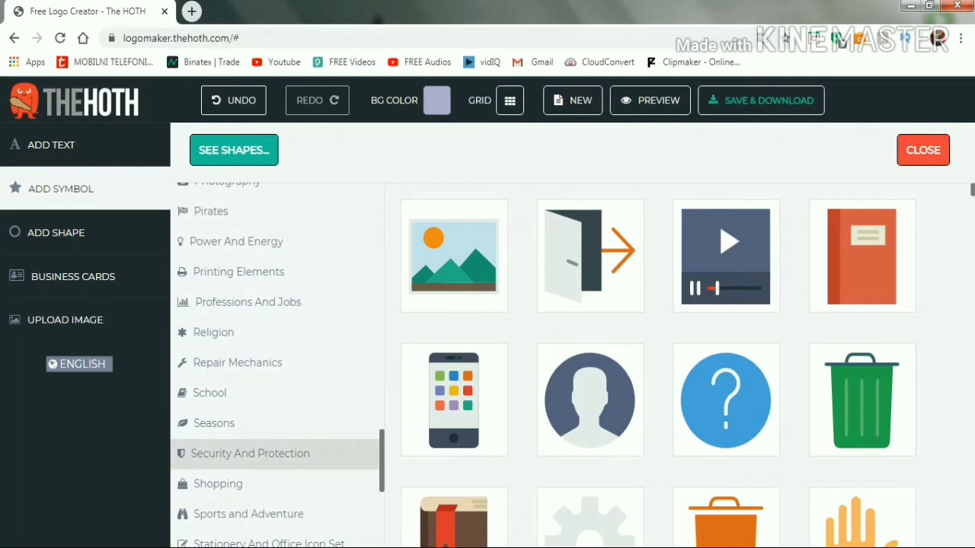
pyautogui.click(249, 453)
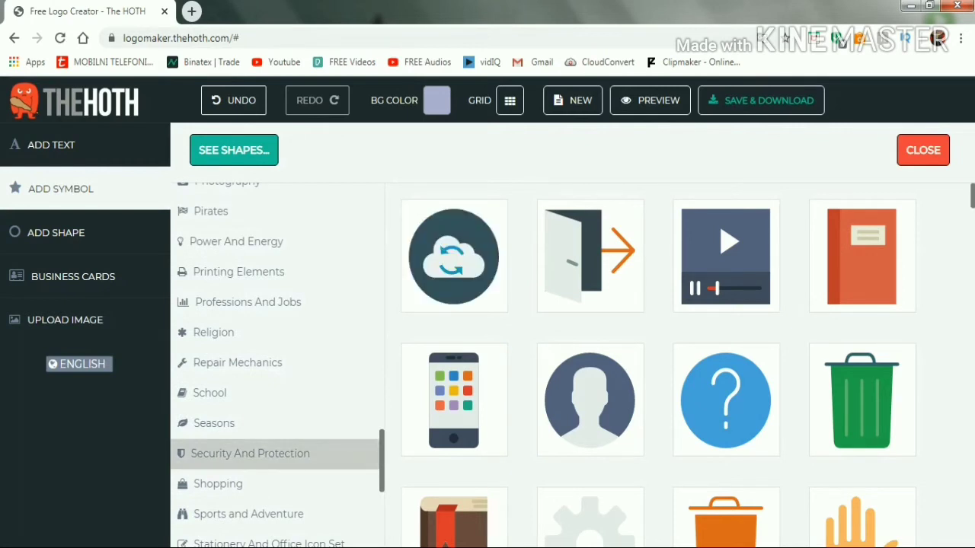
pyautogui.scroll(-1, 276, 366)
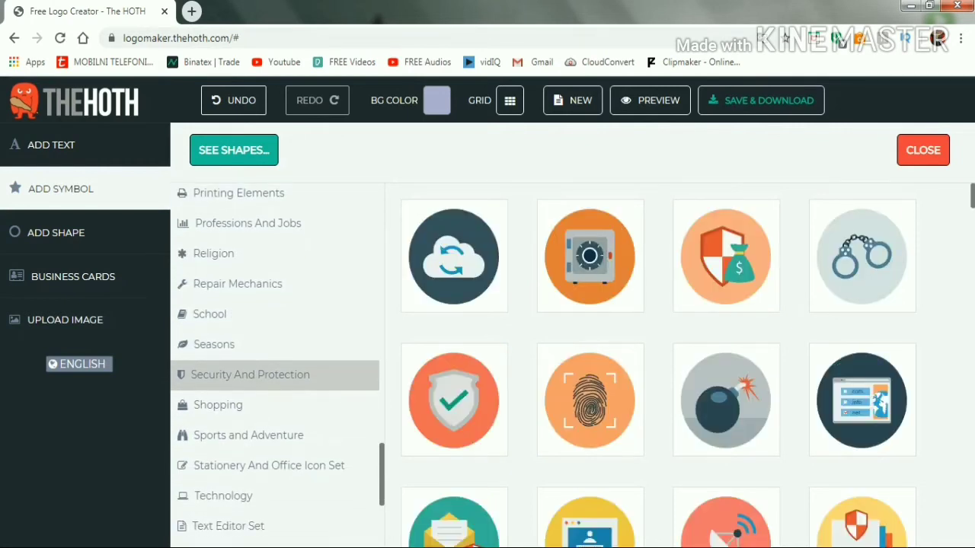
pyautogui.scroll(-1, 275, 365)
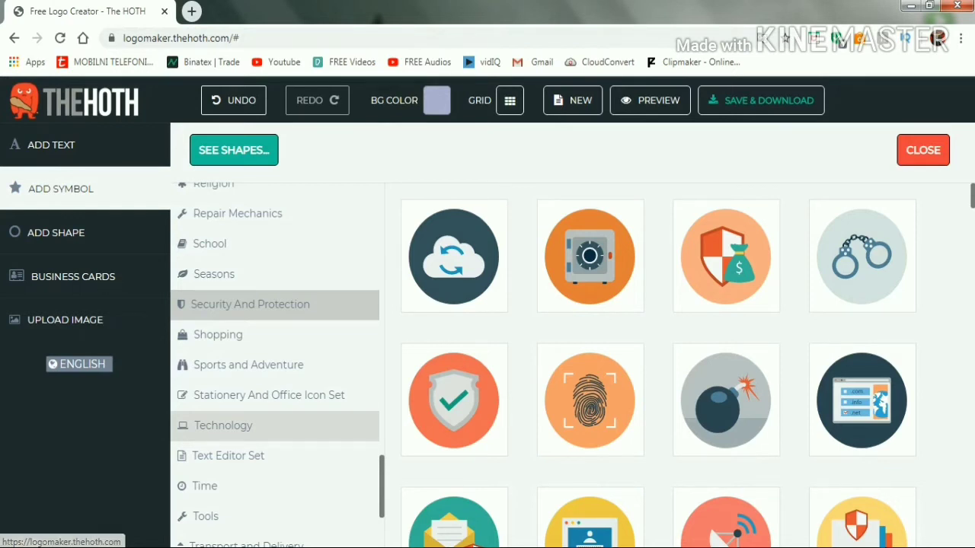
# Step: Insert the plain black smartphone outline symbol from the Technology category
pyautogui.click(222, 426)
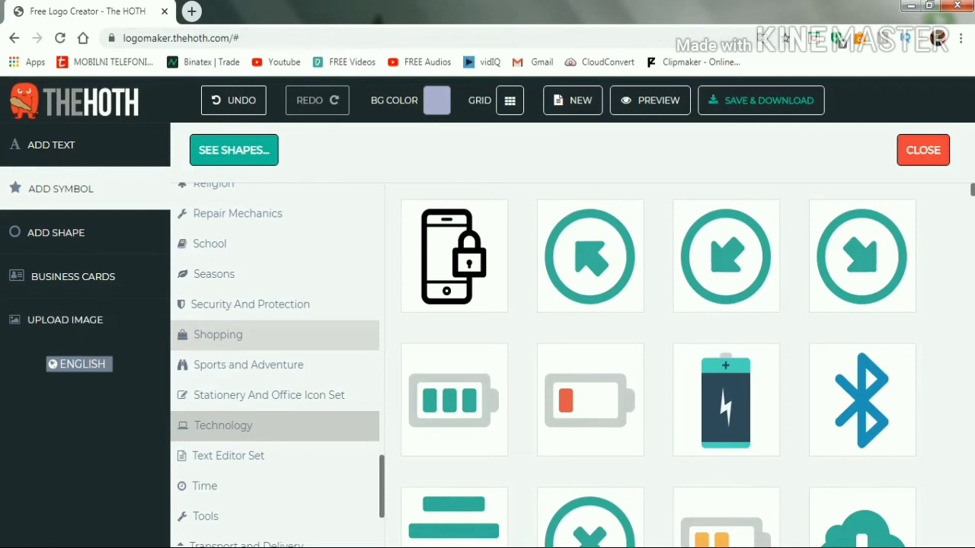
pyautogui.scroll(-4, 659, 366)
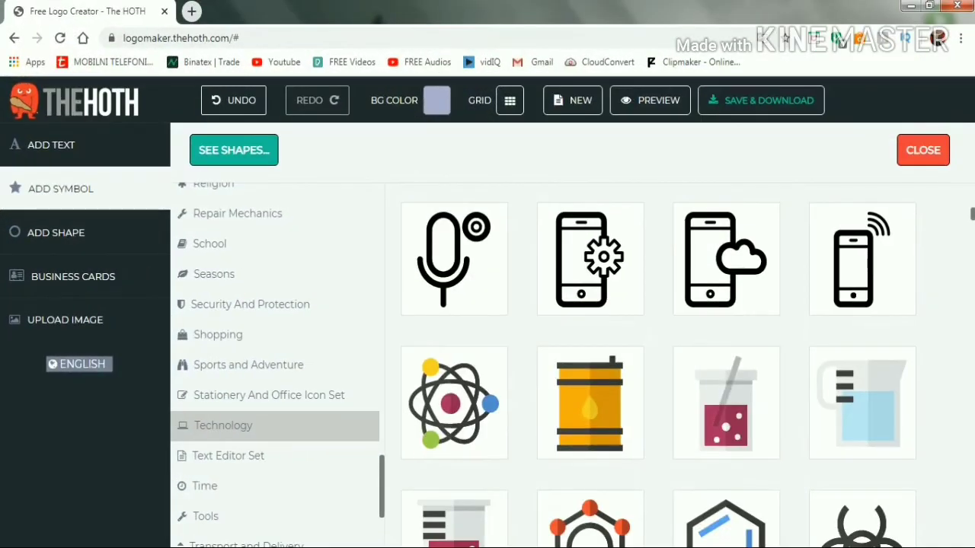
pyautogui.scroll(-15, 658, 365)
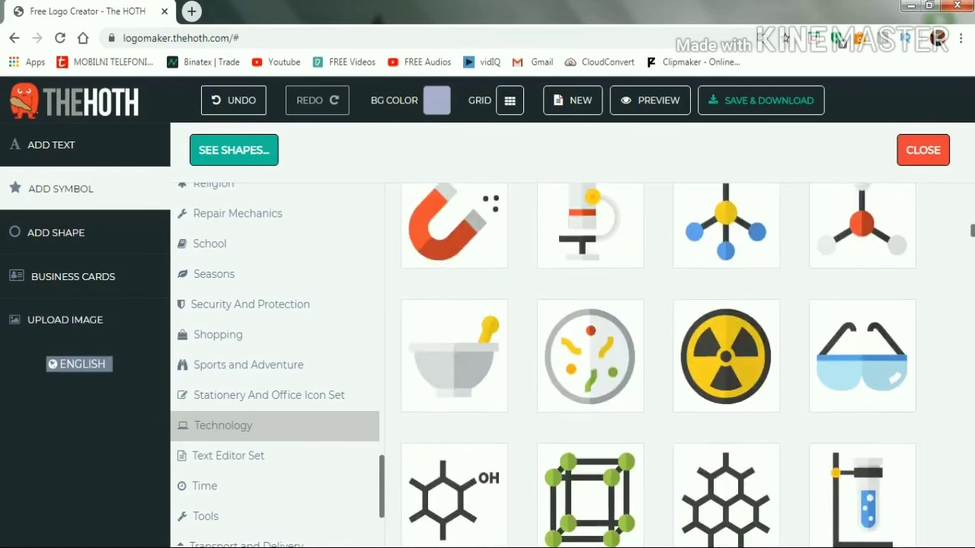
pyautogui.scroll(-20, 659, 366)
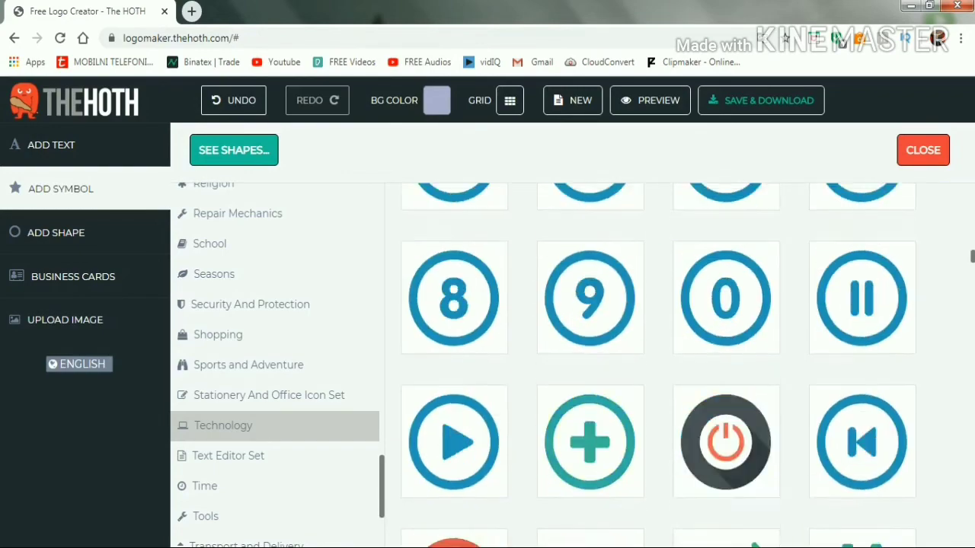
pyautogui.scroll(-6, 659, 366)
pyautogui.scroll(20, 659, 366)
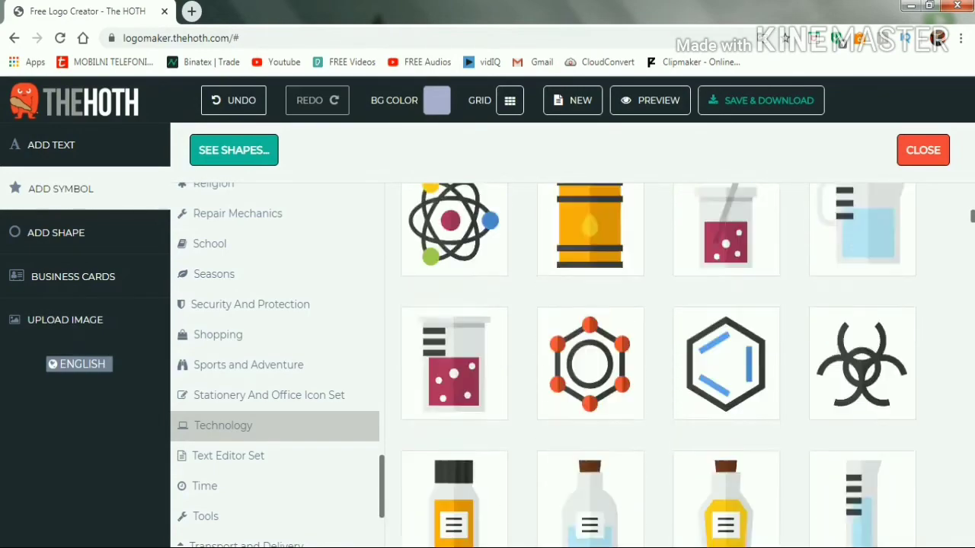
pyautogui.scroll(15, 659, 366)
pyautogui.scroll(-5, 659, 365)
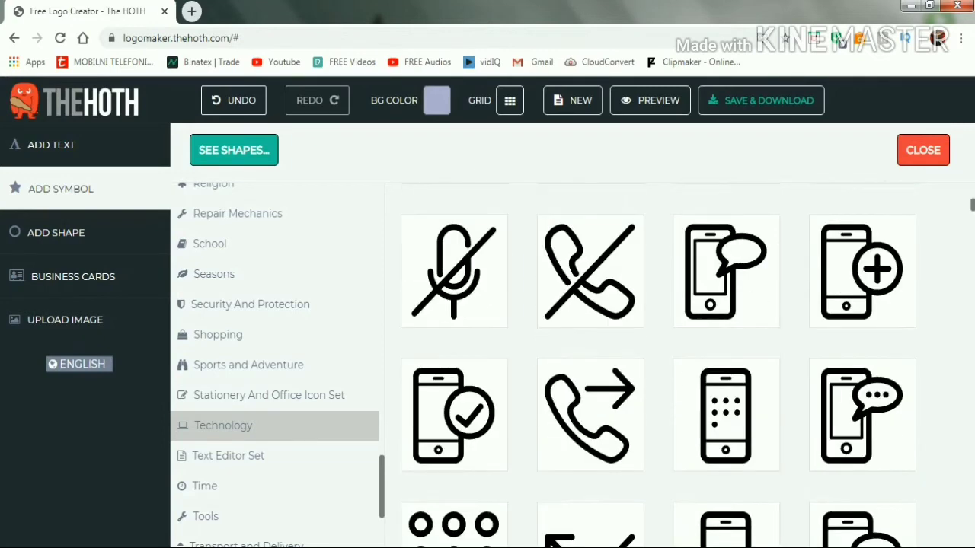
pyautogui.scroll(-6, 659, 366)
pyautogui.scroll(3, 659, 366)
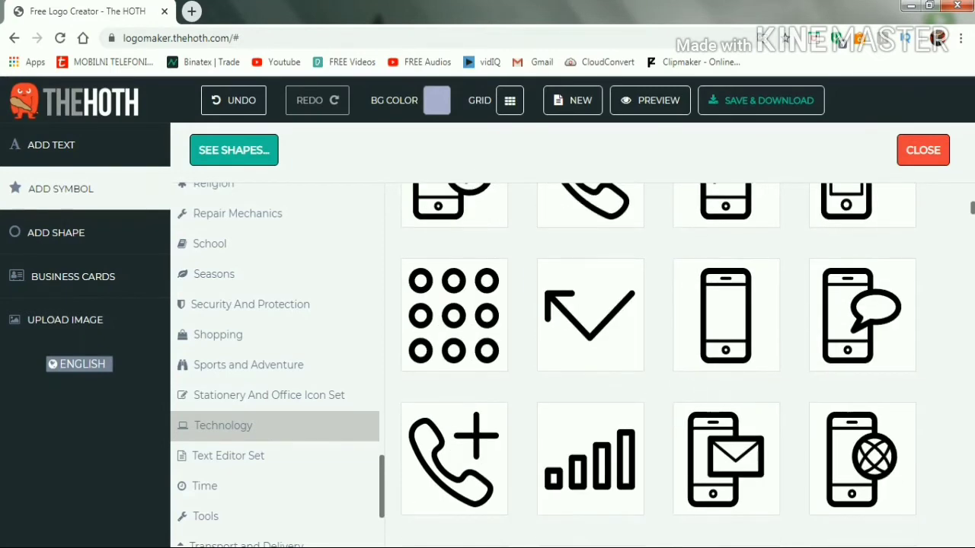
pyautogui.click(726, 315)
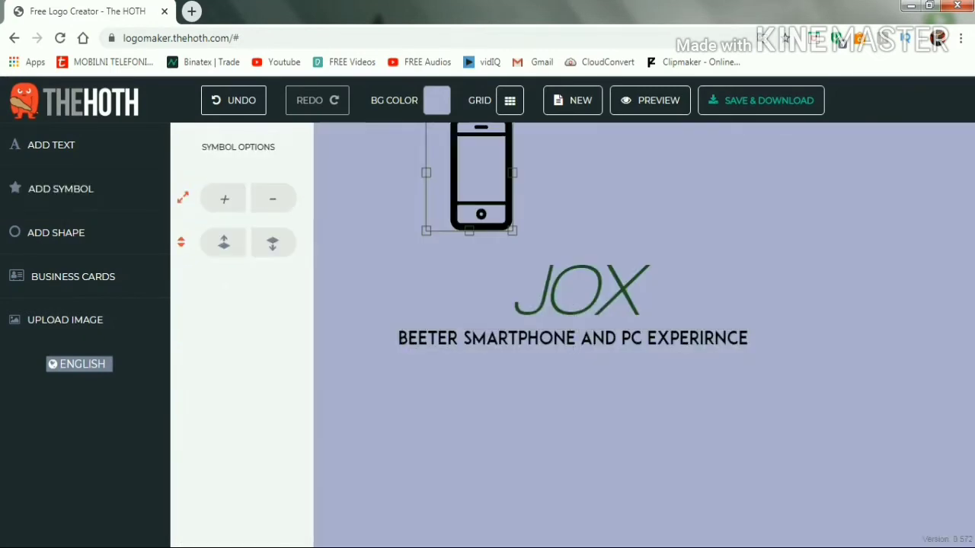
# Step: Place the smartphone symbol just beneath the tagline, slightly left of its centre, and shrink it to about half size
pyautogui.moveTo(469, 177); pyautogui.dragTo(508, 410)
pyautogui.rightClick(441, 366)
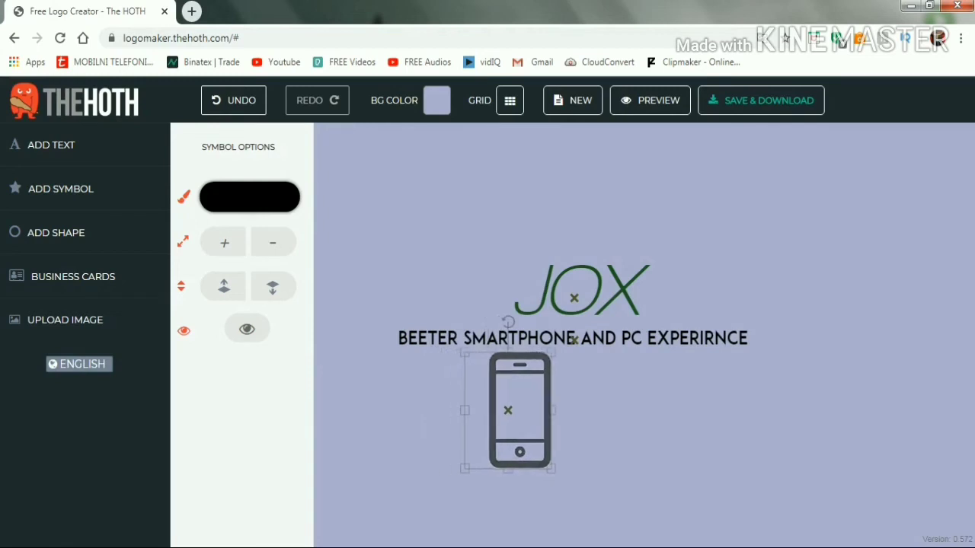
pyautogui.rightClick(507, 410)
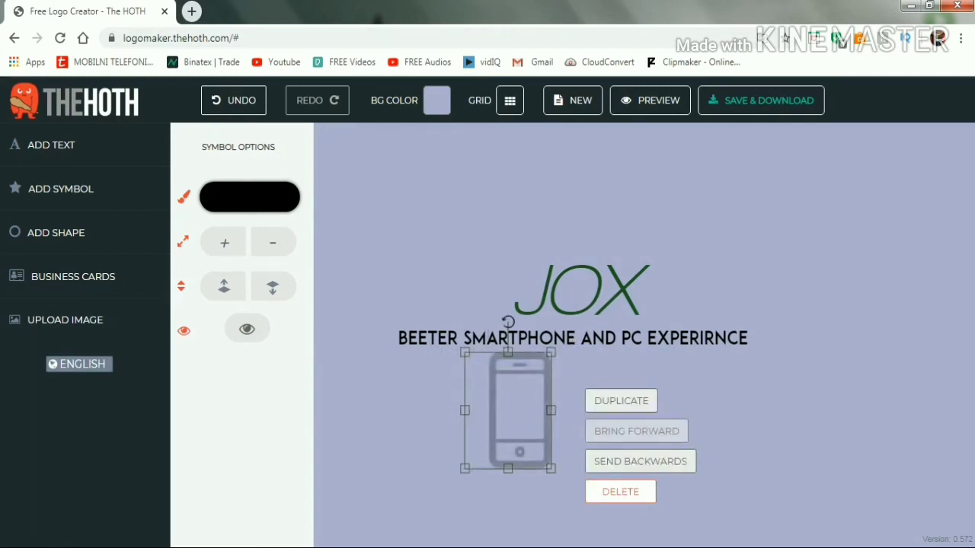
pyautogui.moveTo(465, 469); pyautogui.dragTo(505, 414)
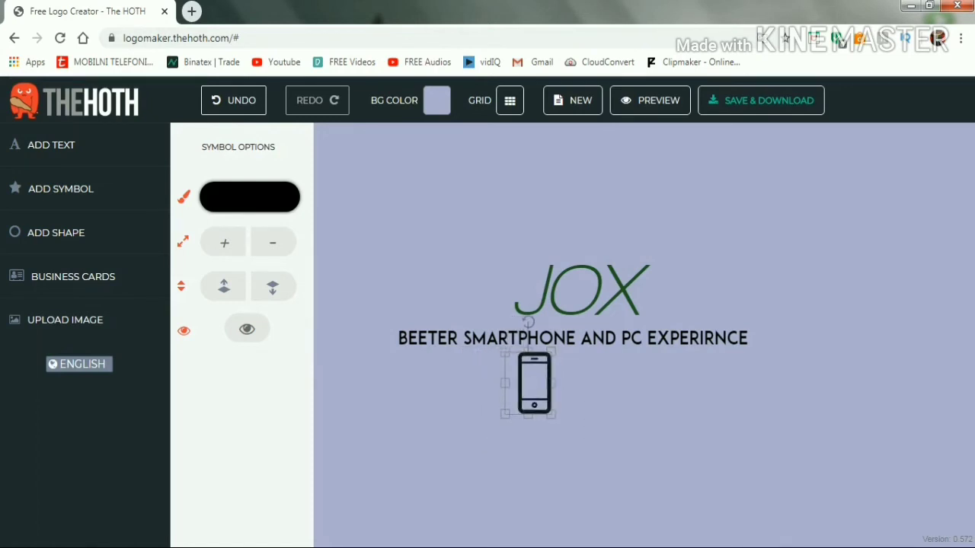
pyautogui.moveTo(534, 380); pyautogui.dragTo(517, 381)
pyautogui.press('Escape')
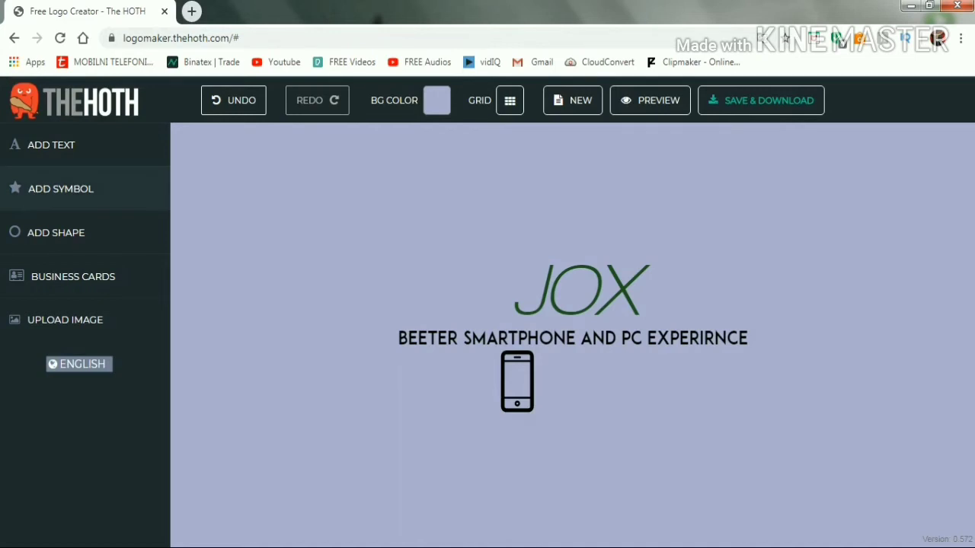
# Step: Insert the dark laptop symbol with the grey base from the Technology category of the symbol library
pyautogui.click(61, 189)
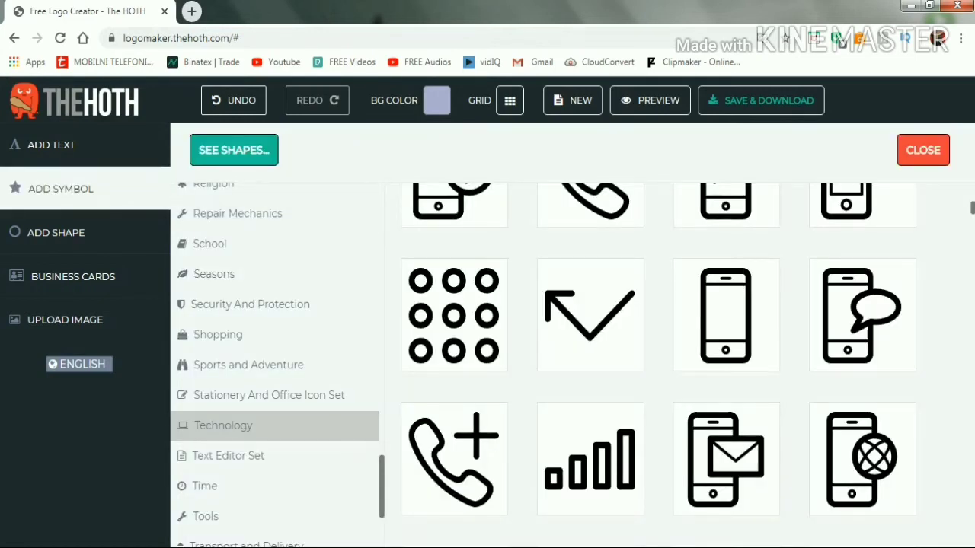
pyautogui.scroll(-3, 658, 365)
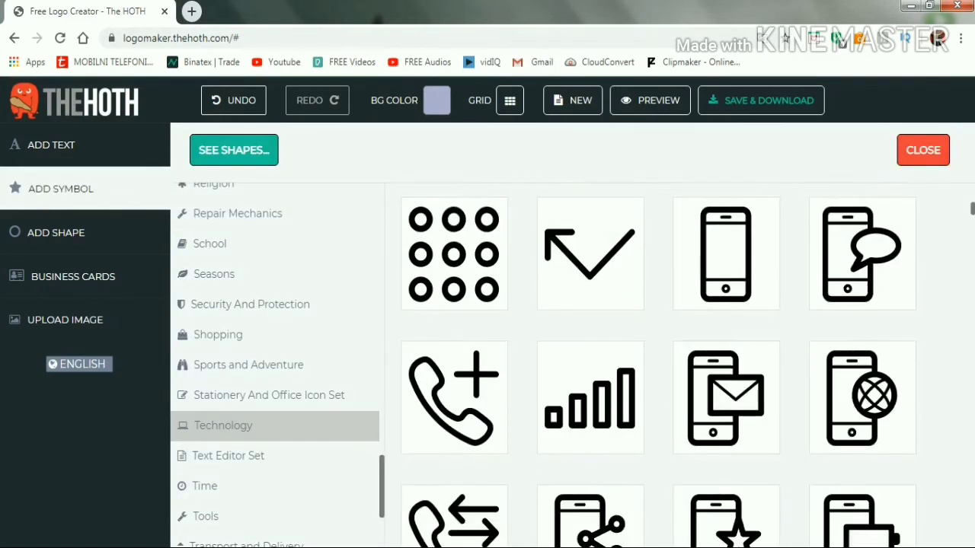
pyautogui.scroll(7, 659, 366)
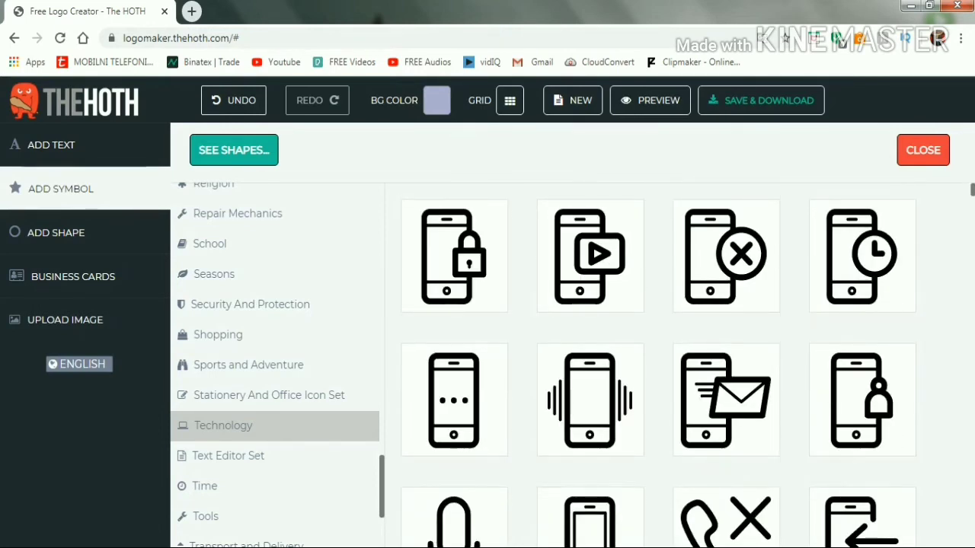
pyautogui.scroll(-15, 659, 366)
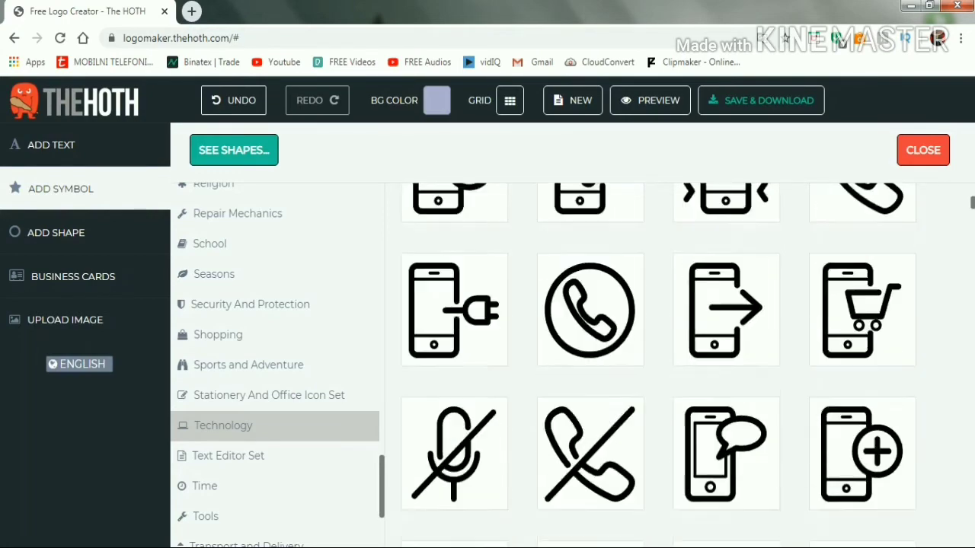
pyautogui.scroll(-20, 658, 366)
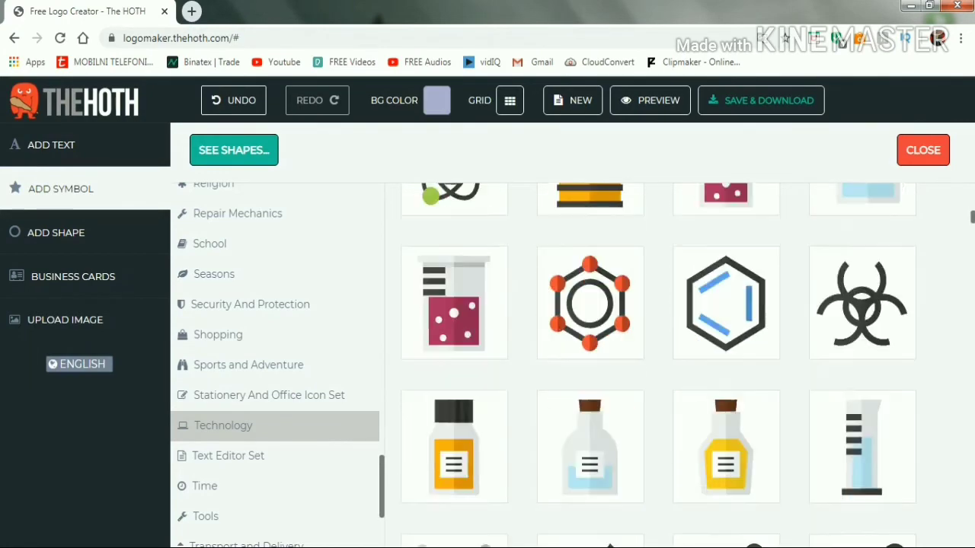
pyautogui.scroll(-20, 659, 365)
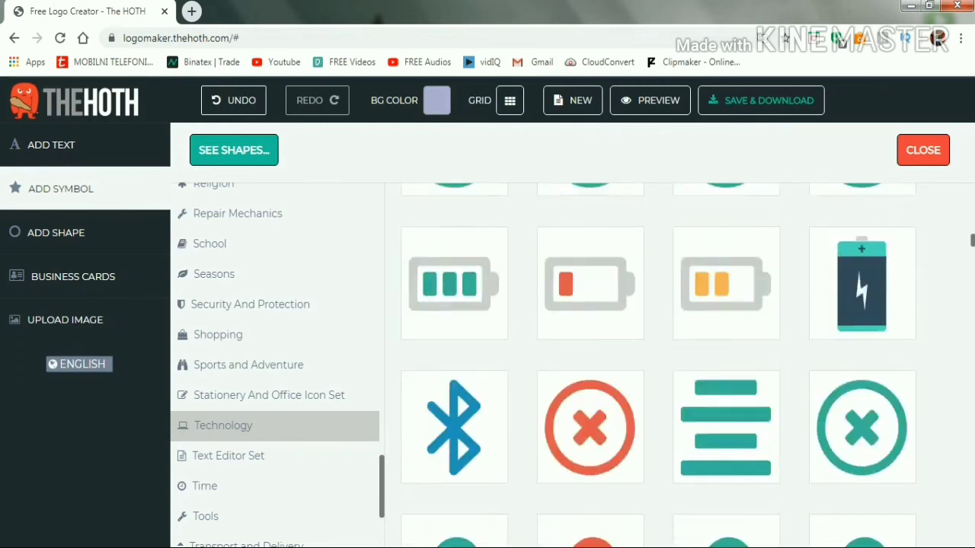
pyautogui.scroll(-20, 659, 365)
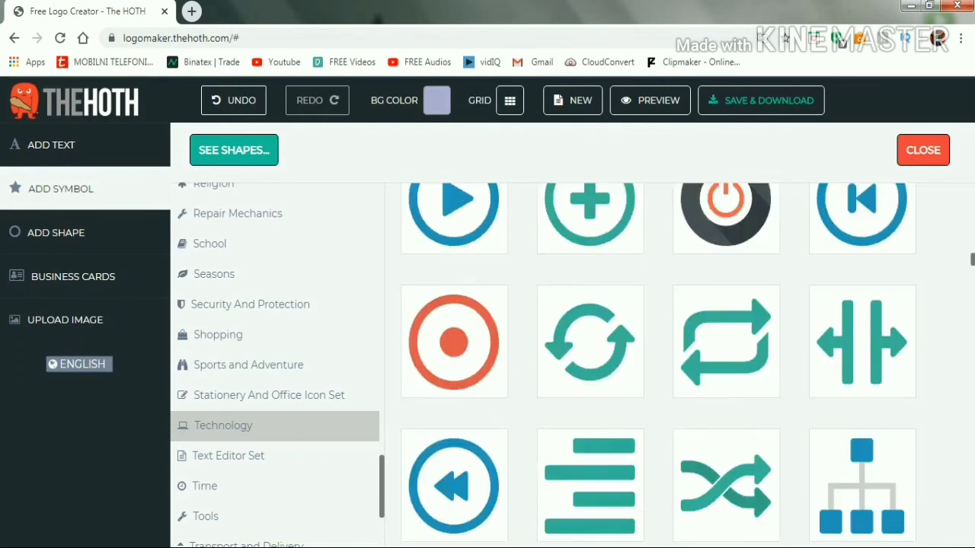
pyautogui.scroll(-20, 659, 365)
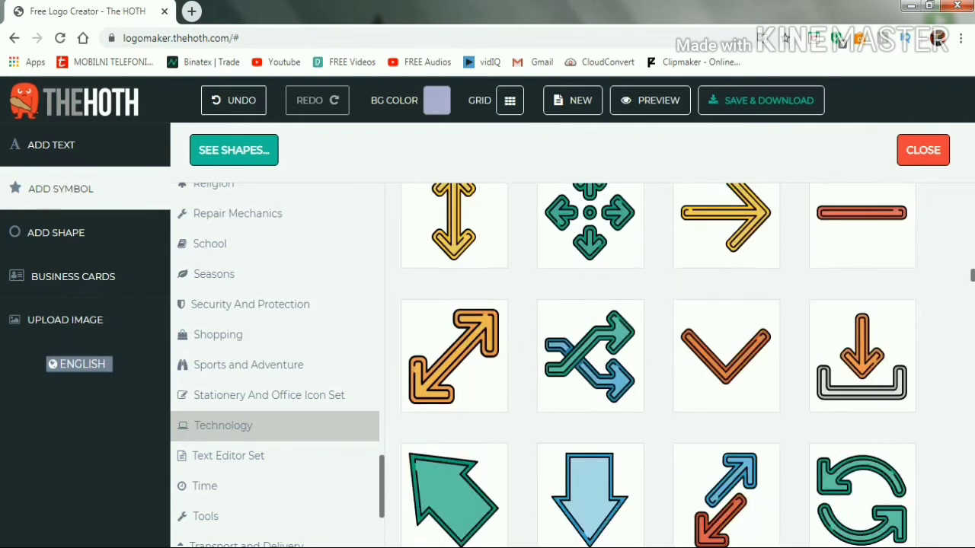
pyautogui.scroll(-10, 659, 365)
pyautogui.scroll(-10, 659, 365)
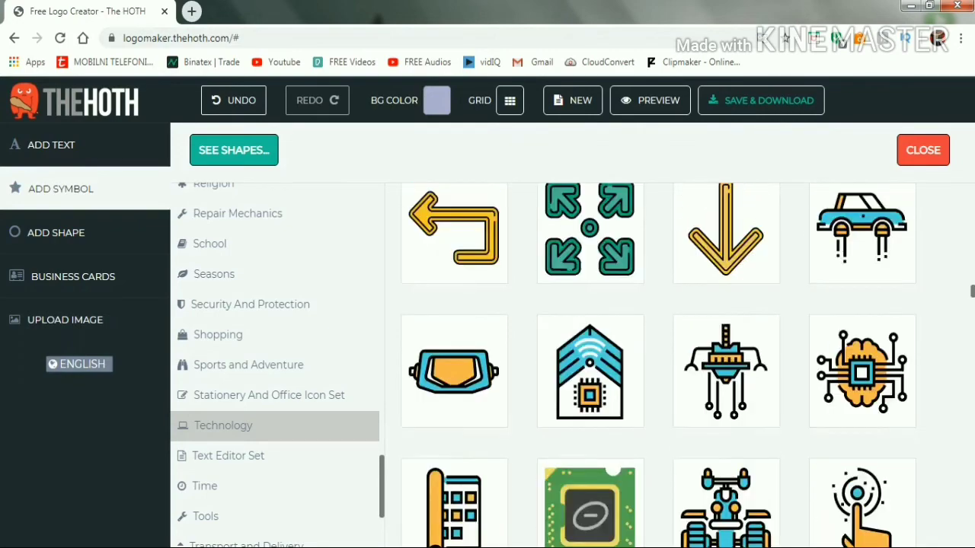
pyautogui.scroll(-20, 659, 366)
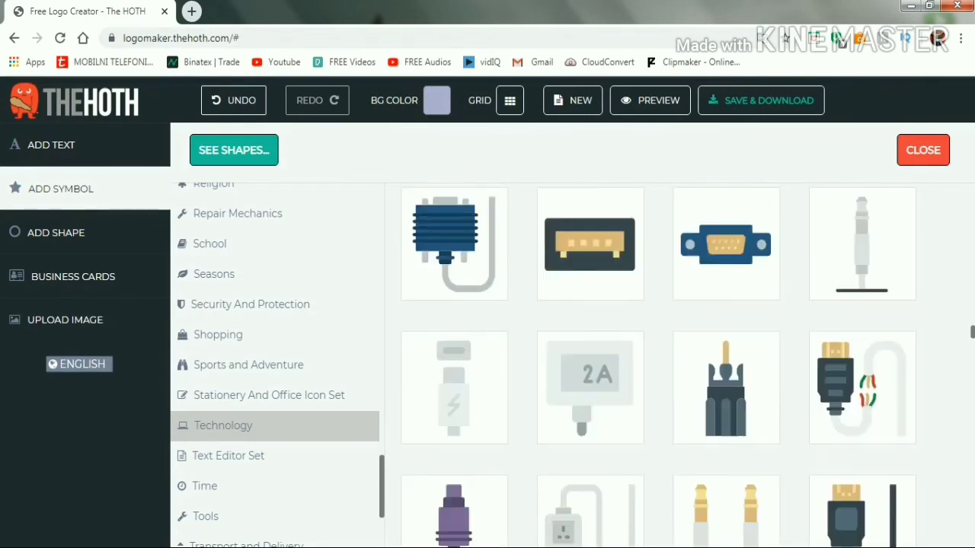
pyautogui.scroll(5, 659, 365)
pyautogui.scroll(-15, 659, 365)
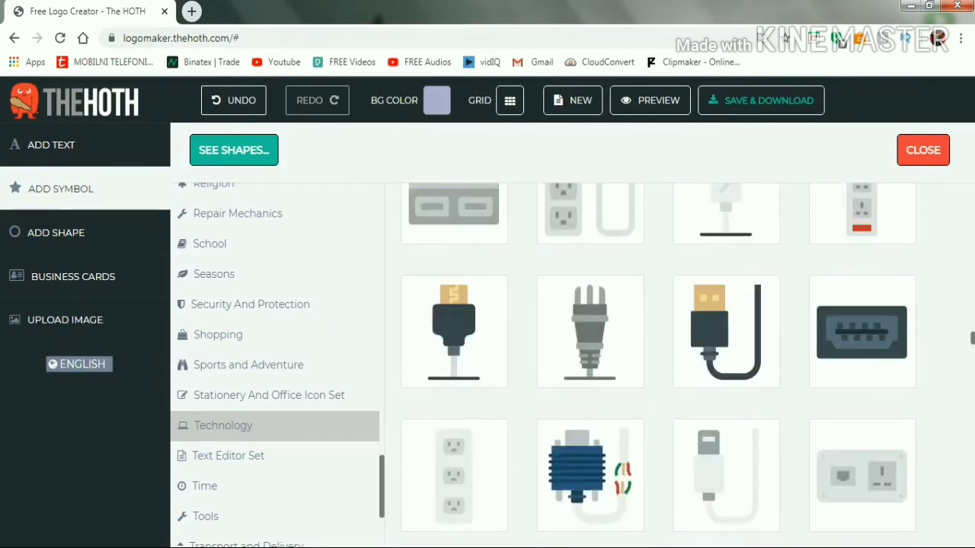
pyautogui.scroll(-15, 659, 366)
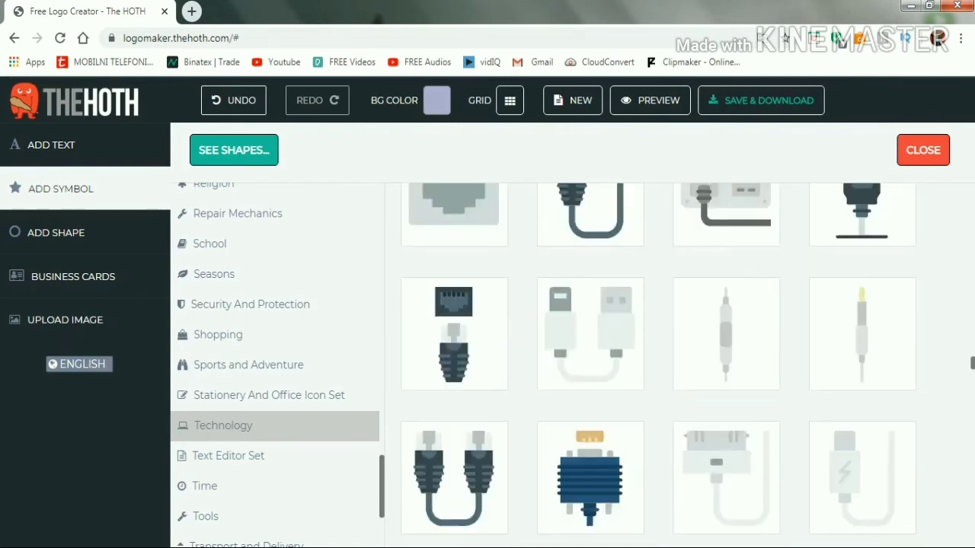
pyautogui.scroll(-15, 659, 365)
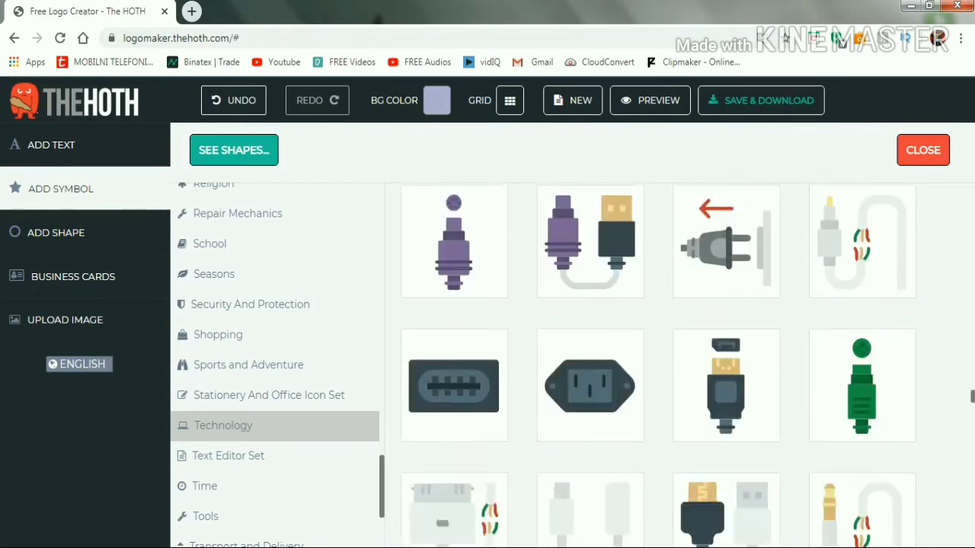
pyautogui.scroll(-12, 659, 365)
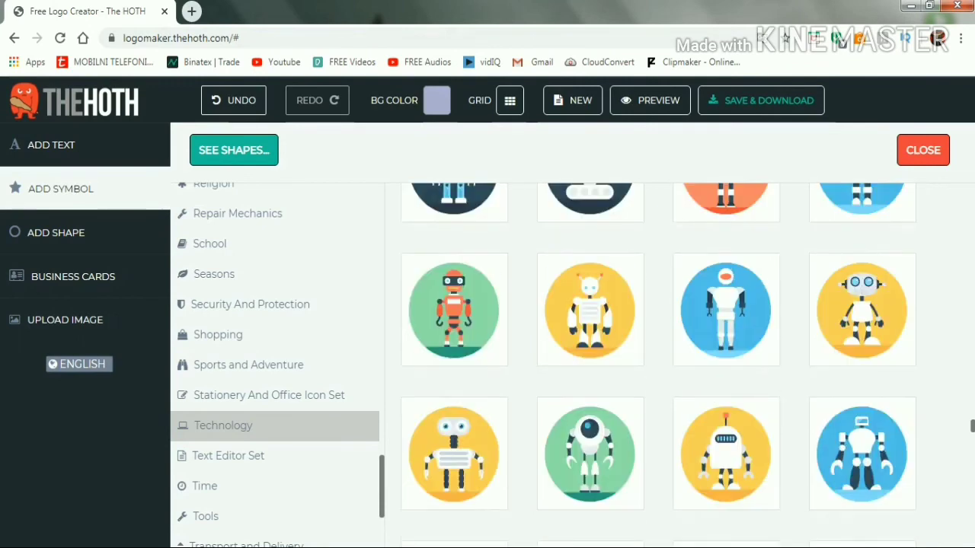
pyautogui.scroll(-12, 659, 366)
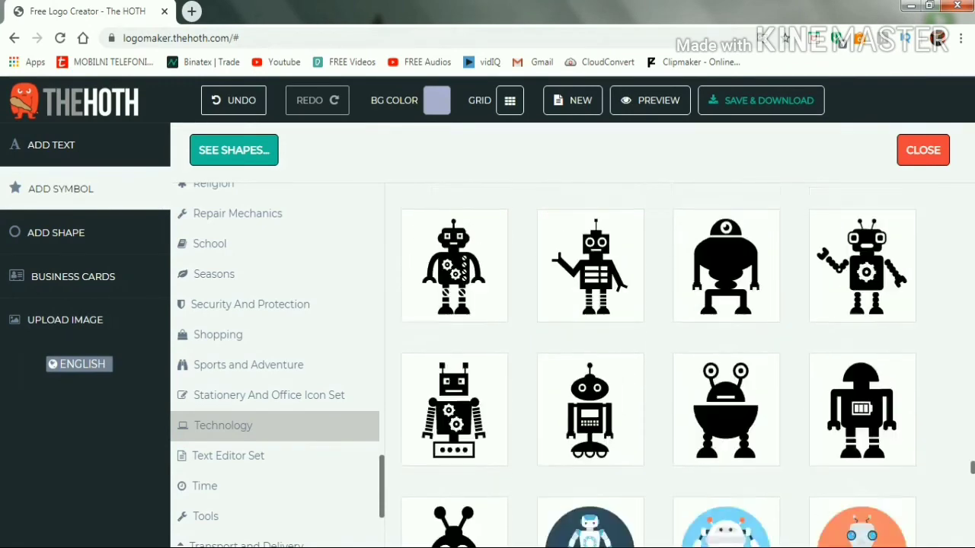
pyautogui.scroll(-12, 659, 365)
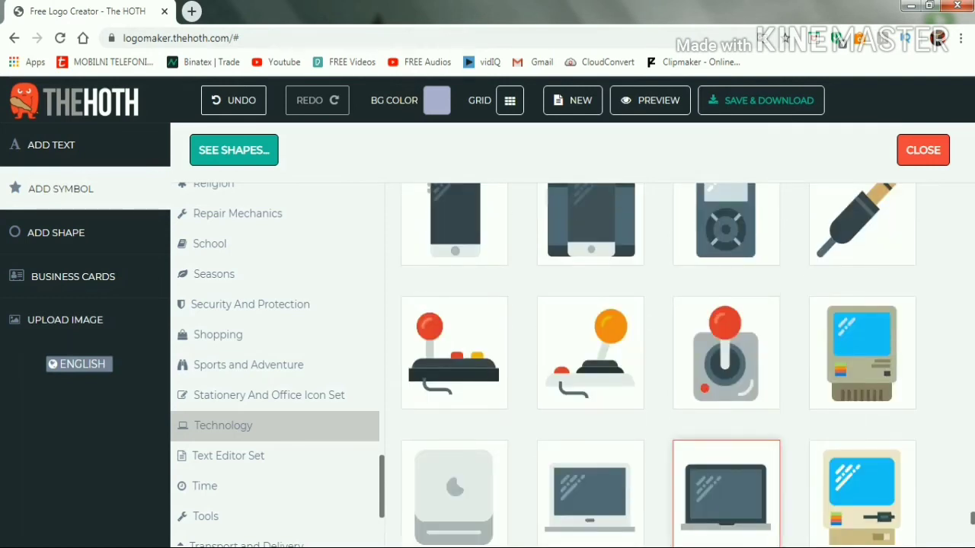
pyautogui.click(726, 494)
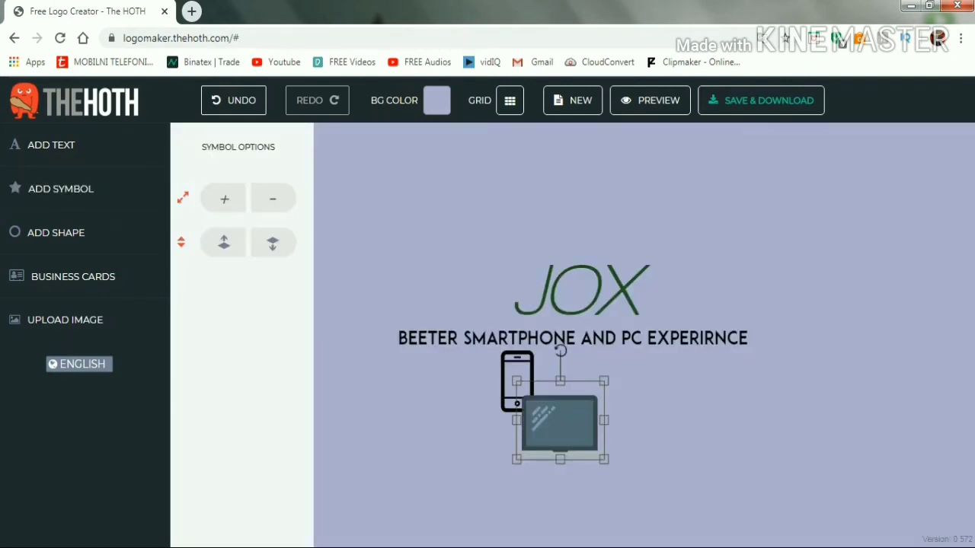
# Step: Place the laptop symbol just beneath the right end of the tagline and shrink it to about three quarters of its size
pyautogui.moveTo(560, 421); pyautogui.dragTo(701, 394)
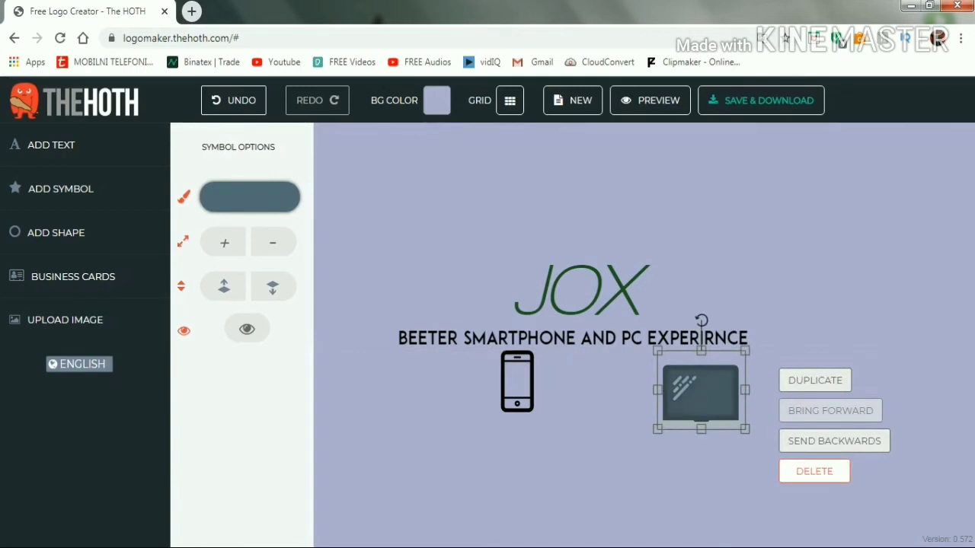
pyautogui.moveTo(745, 429); pyautogui.dragTo(723, 409)
pyautogui.moveTo(690, 381); pyautogui.dragTo(689, 374)
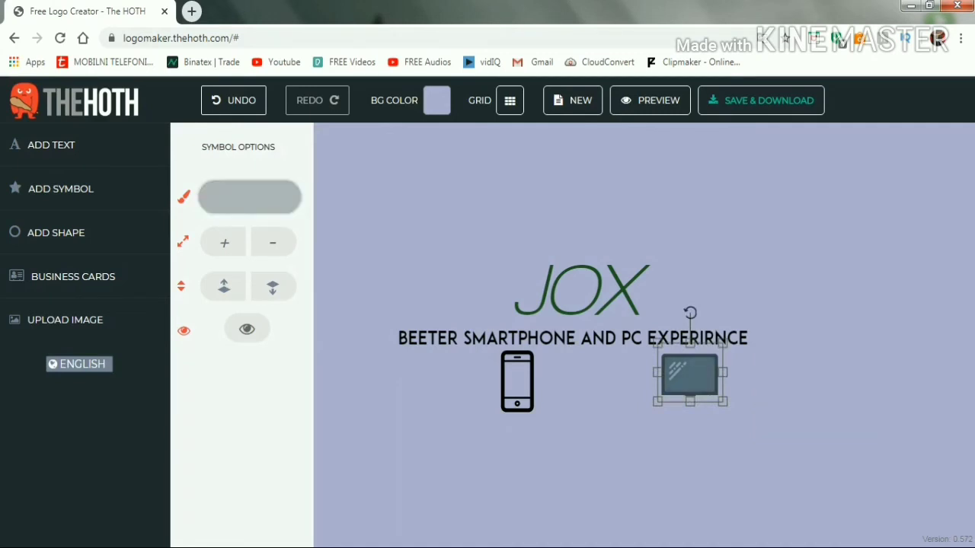
# Step: Recolour the laptop symbol's base blue and its screen dark blue 153b57
pyautogui.click(271, 203)
pyautogui.click(365, 271)
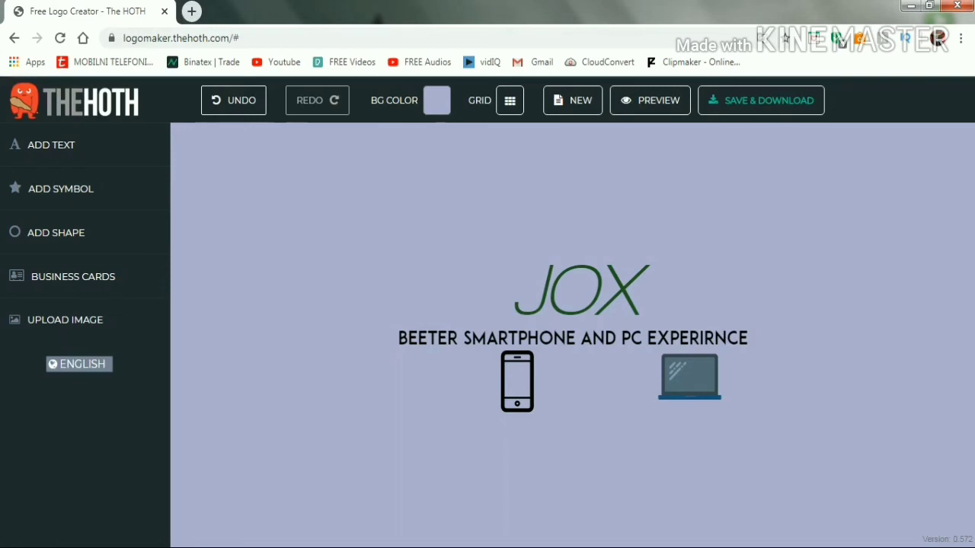
pyautogui.click(690, 376)
pyautogui.click(677, 371)
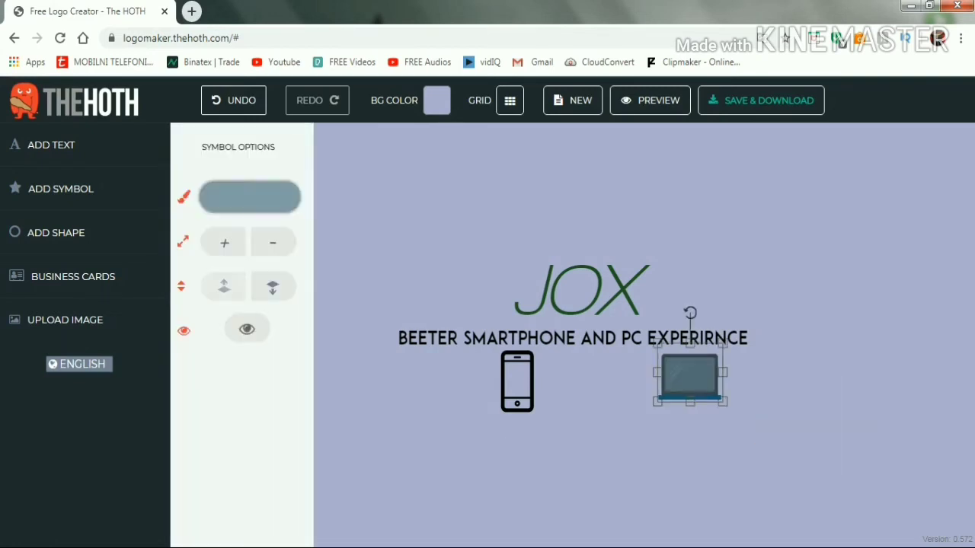
pyautogui.click(697, 377)
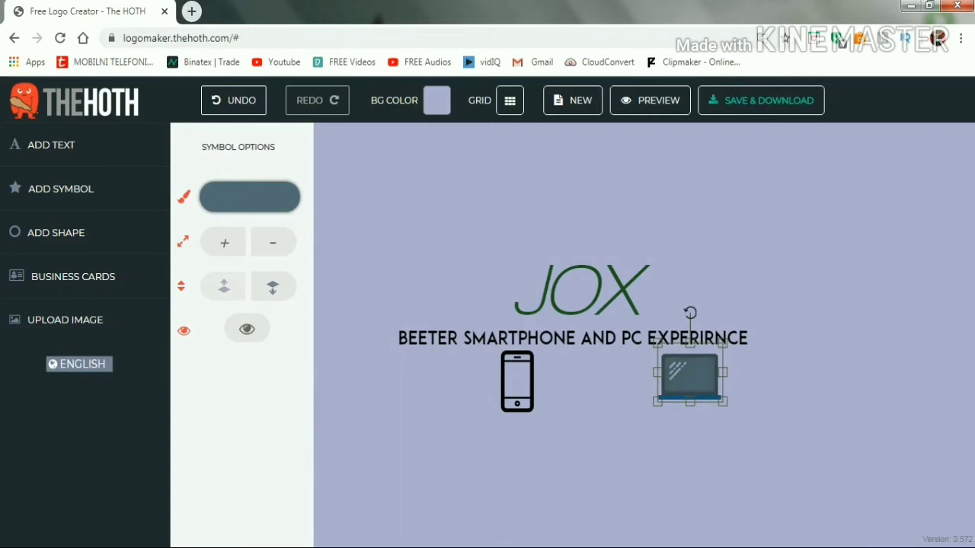
pyautogui.click(249, 197)
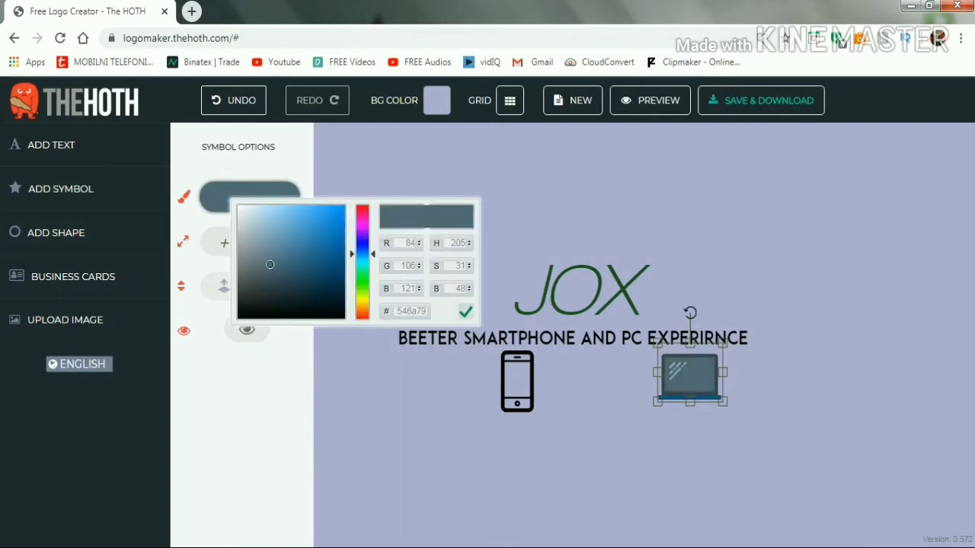
pyautogui.click(319, 280)
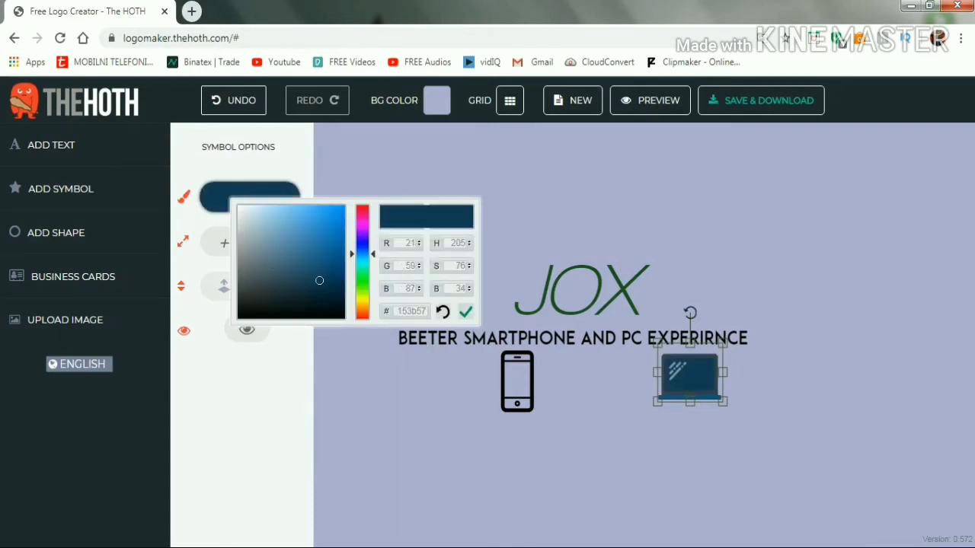
pyautogui.press('Escape')
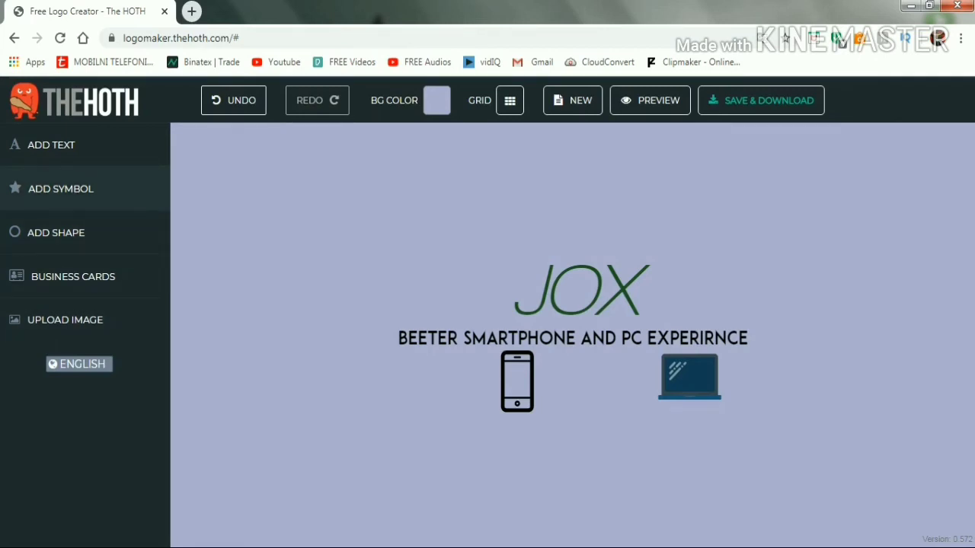
# Step: Insert an orange and yellow crown symbol from the symbol library and centre it directly above JOX
pyautogui.click(61, 189)
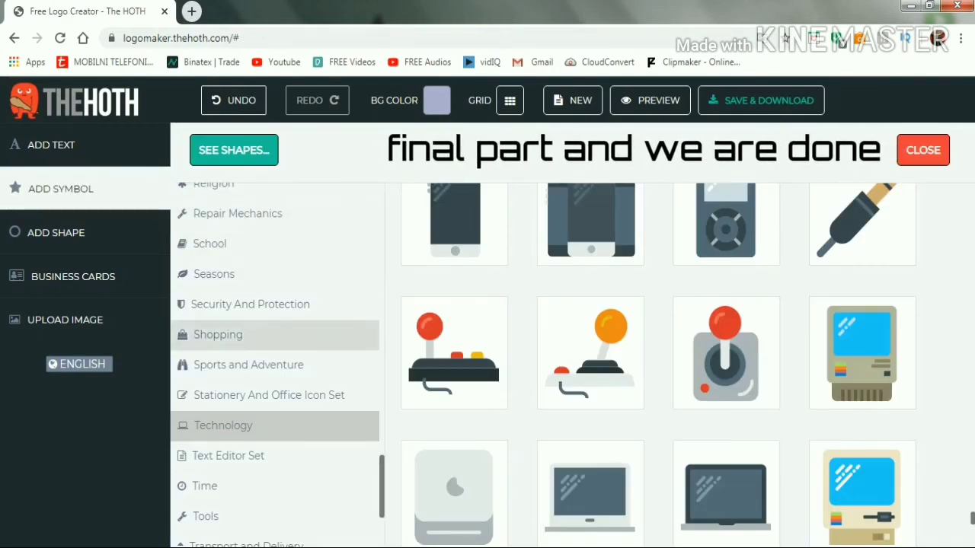
pyautogui.scroll(9, 274, 366)
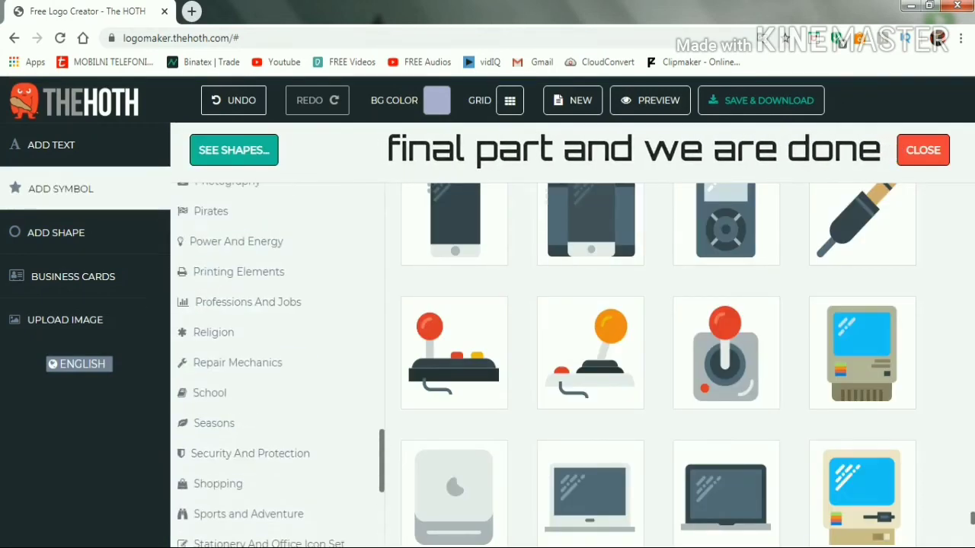
pyautogui.scroll(9, 275, 366)
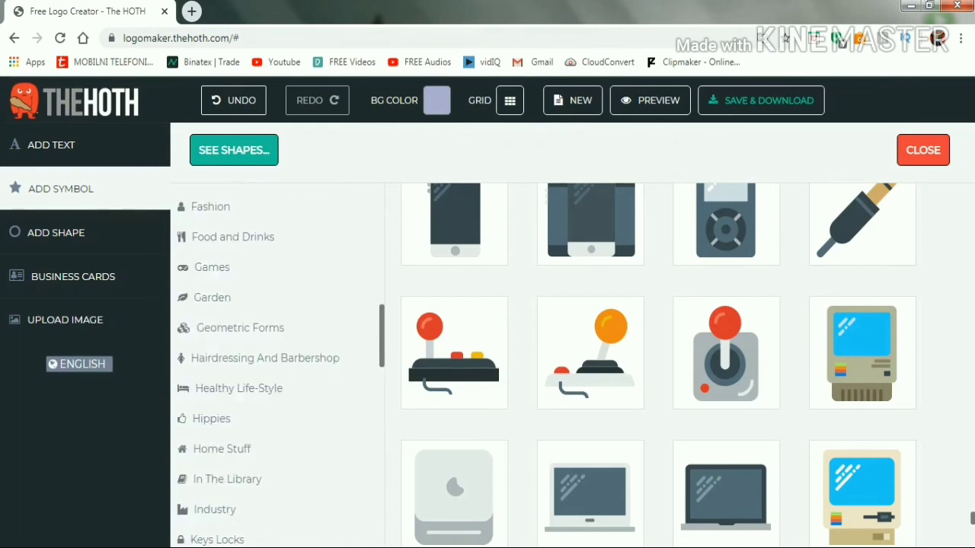
pyautogui.scroll(3, 274, 366)
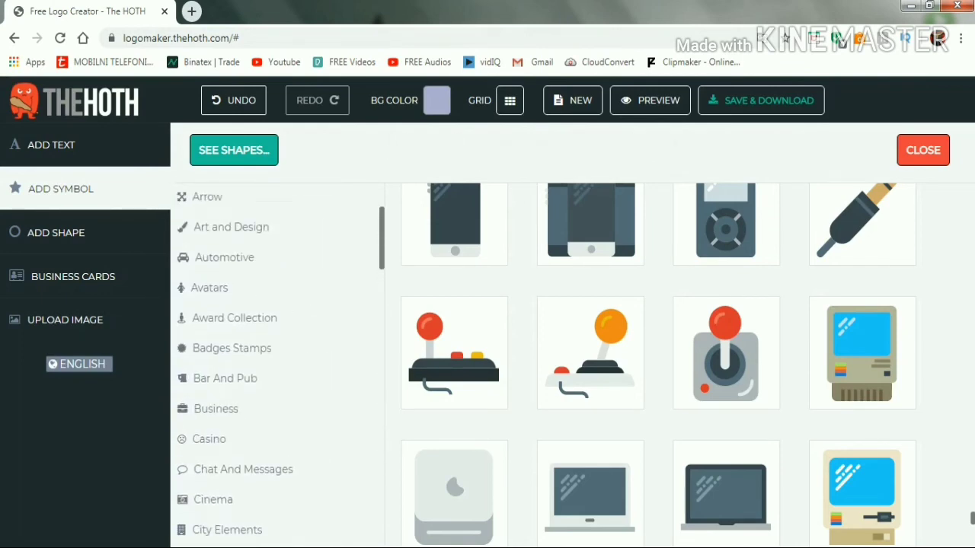
pyautogui.scroll(-2, 274, 366)
pyautogui.scroll(-8, 274, 365)
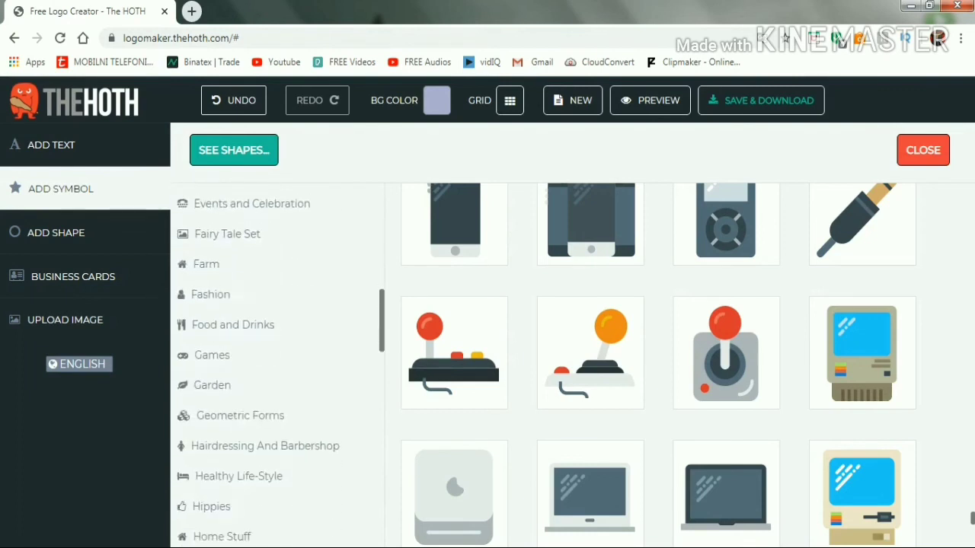
pyautogui.scroll(-13, 274, 365)
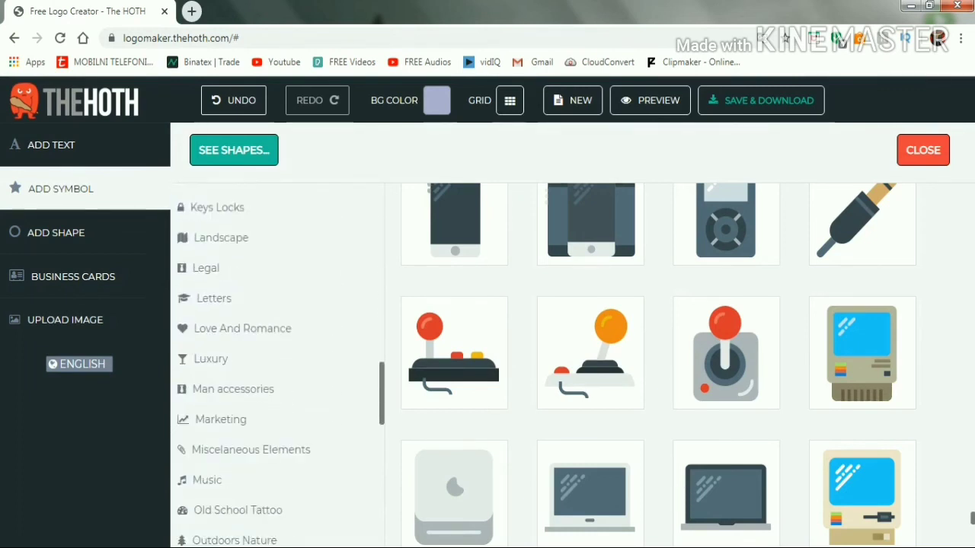
pyautogui.scroll(-4, 275, 366)
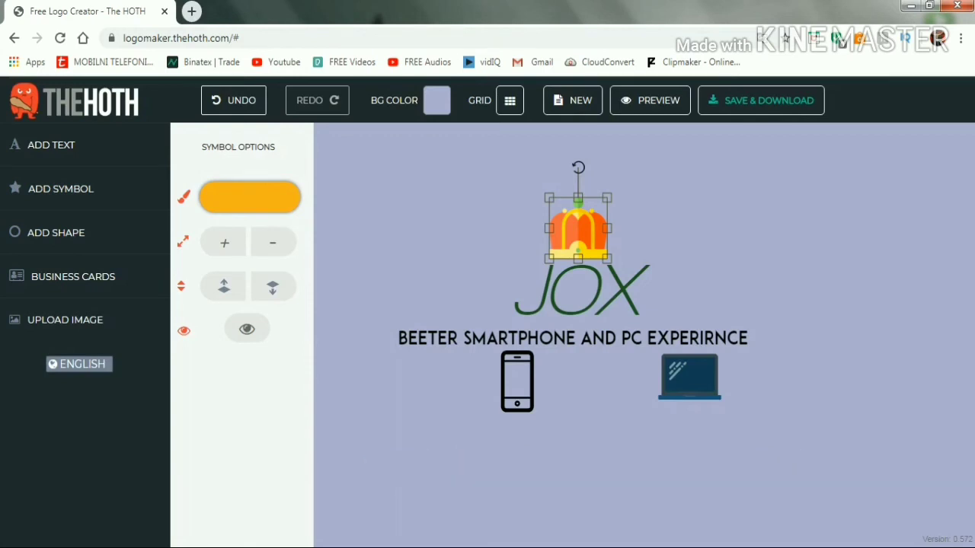
pyautogui.press('Escape')
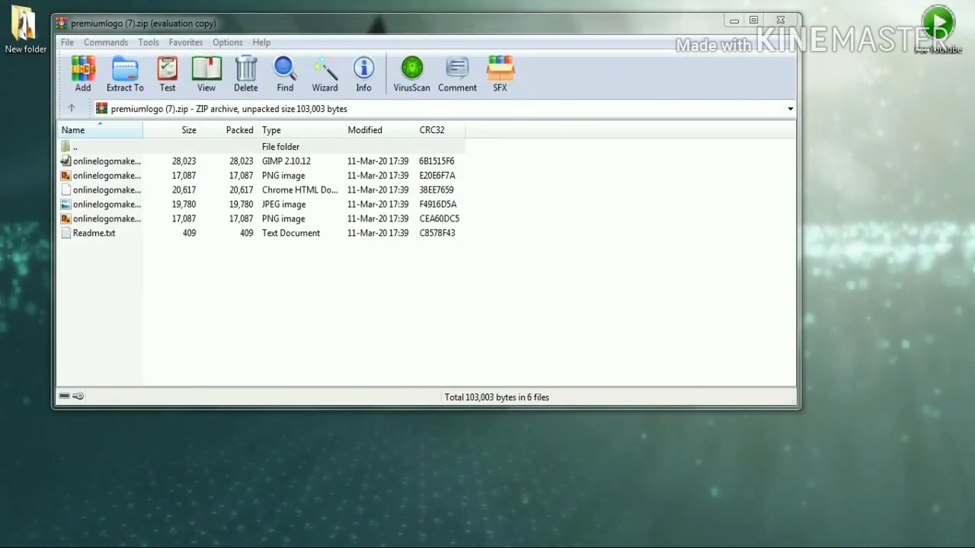
# Step: View the JPEG version of the logo from the premiumlogo (7).zip archive and close the image viewer
pyautogui.doubleClick(107, 205)
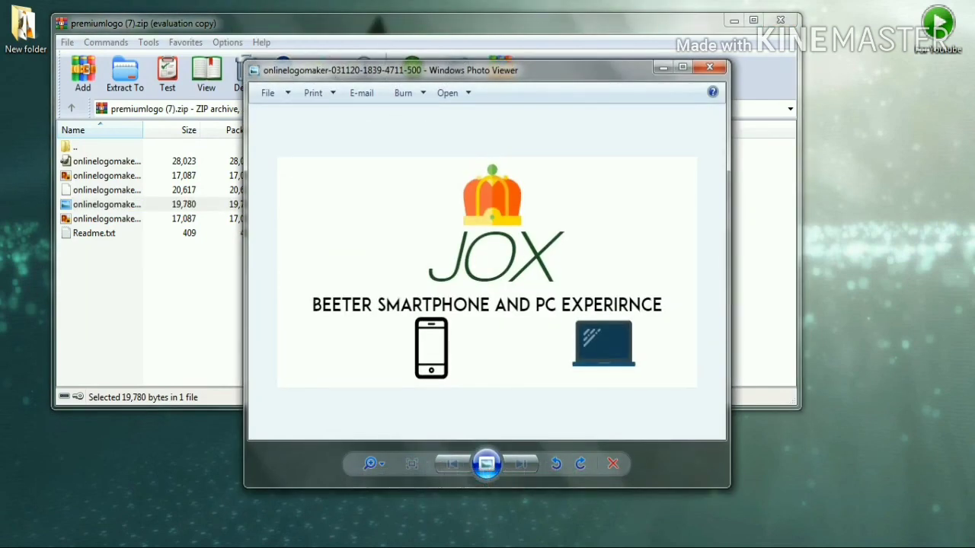
pyautogui.click(709, 67)
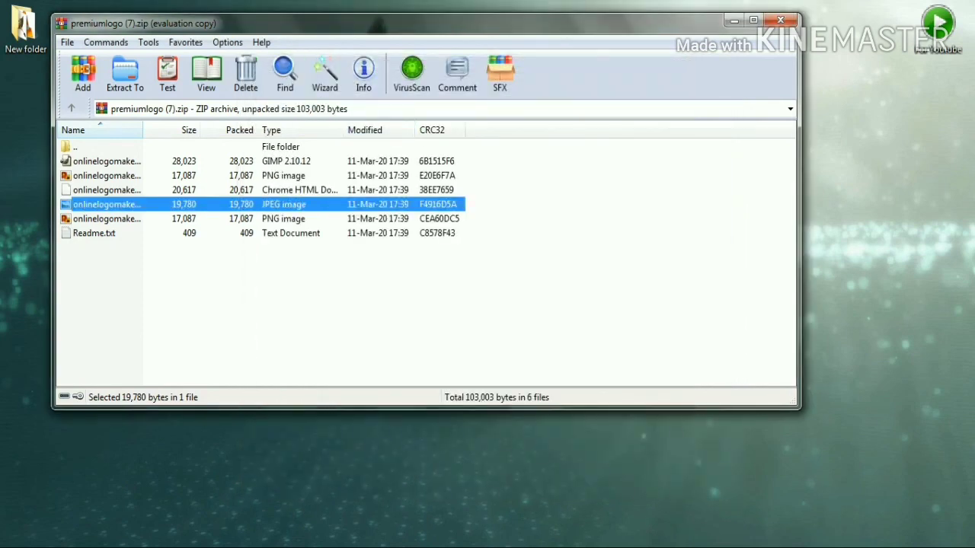
# Step: View the transparent 2000-pixel PNG version of the logo, the last PNG in the archive, and close the image viewer
pyautogui.doubleClick(107, 219)
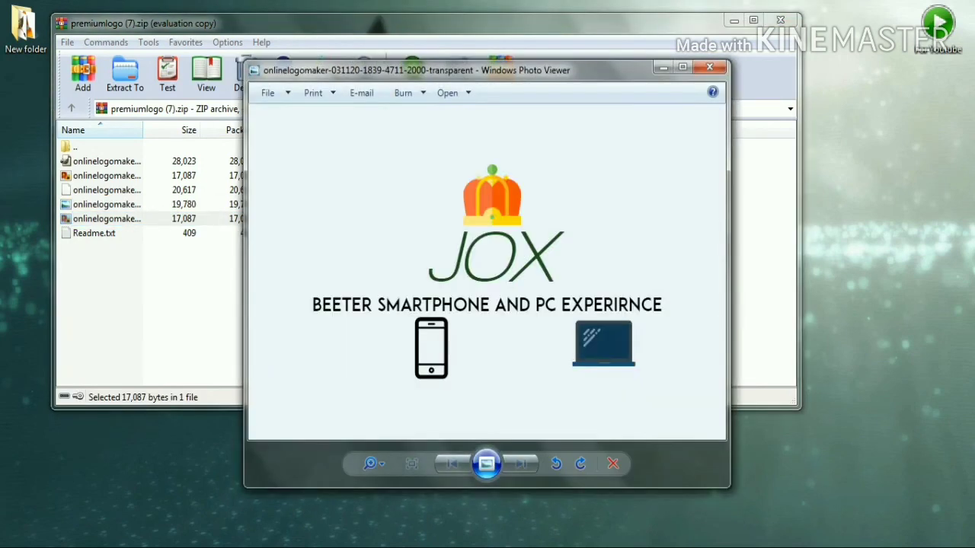
pyautogui.click(710, 67)
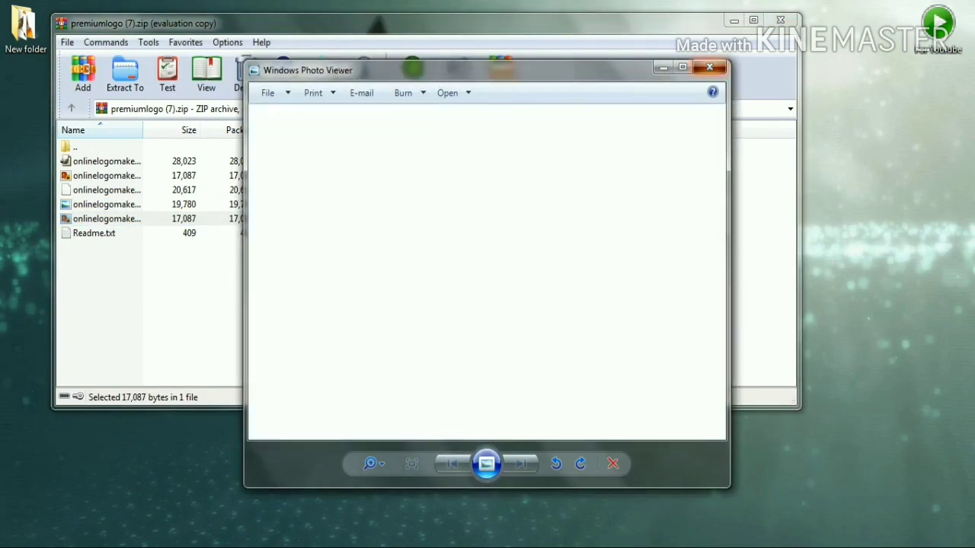
# Step: Extract the JPEG logo from premiumlogo (7).zip onto the desktop beside the For Youtube folder and close the archive
pyautogui.click(107, 204)
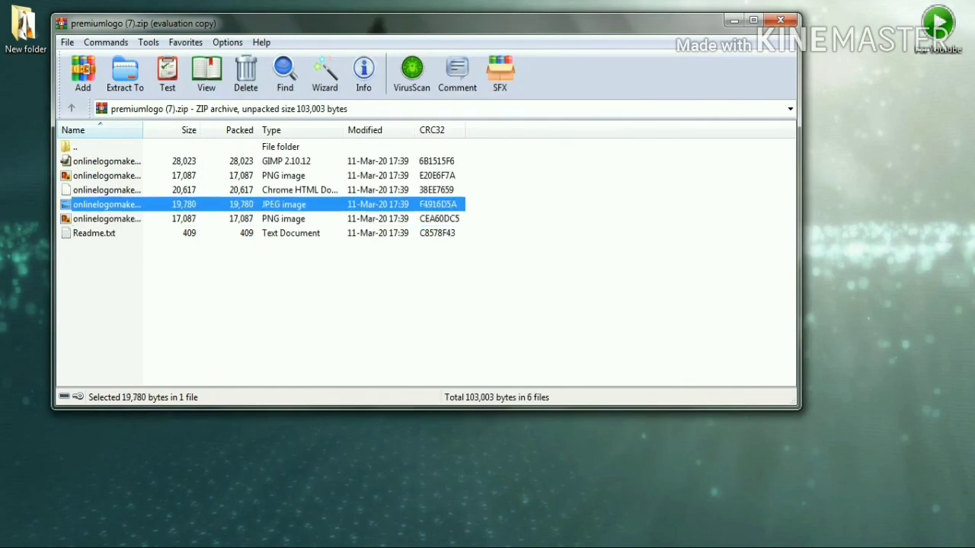
pyautogui.moveTo(107, 204); pyautogui.dragTo(885, 46)
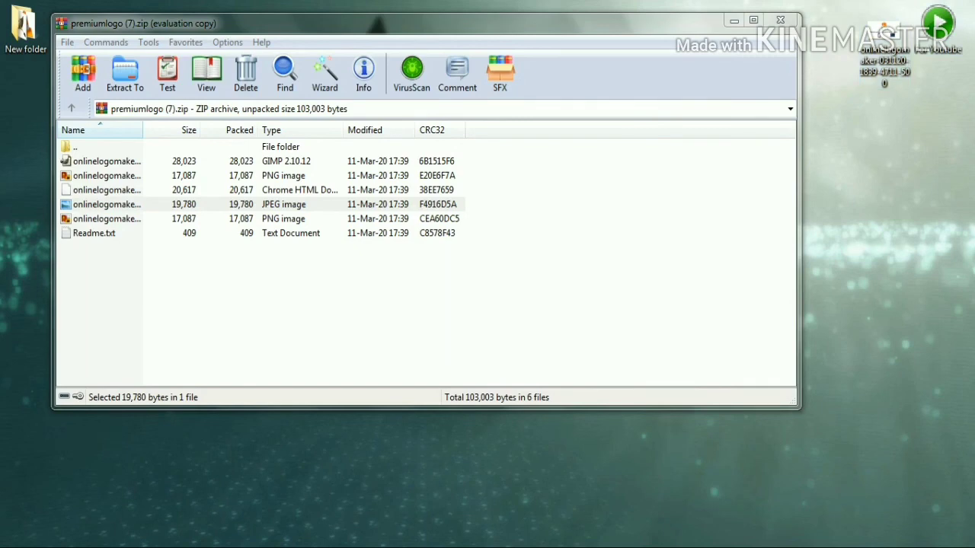
pyautogui.click(780, 19)
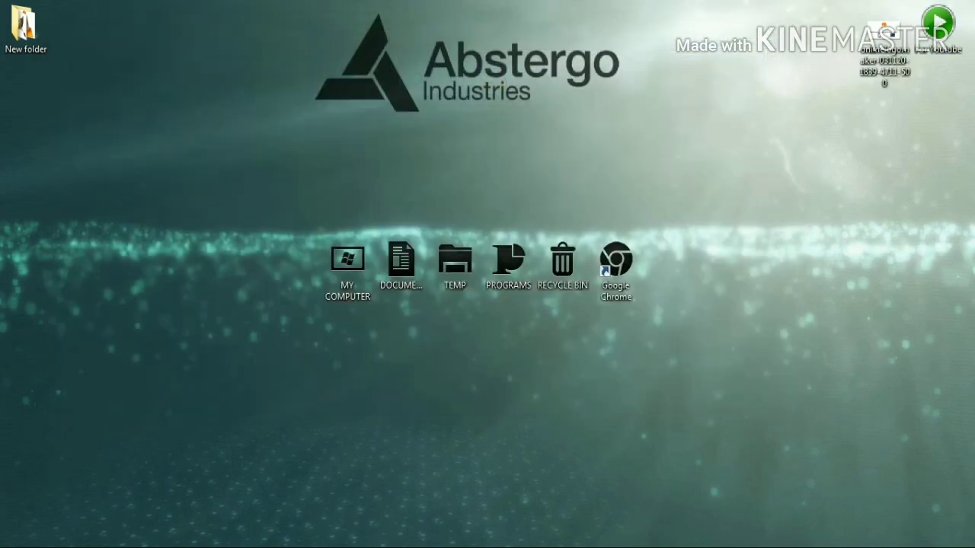
pyautogui.doubleClick(884, 30)
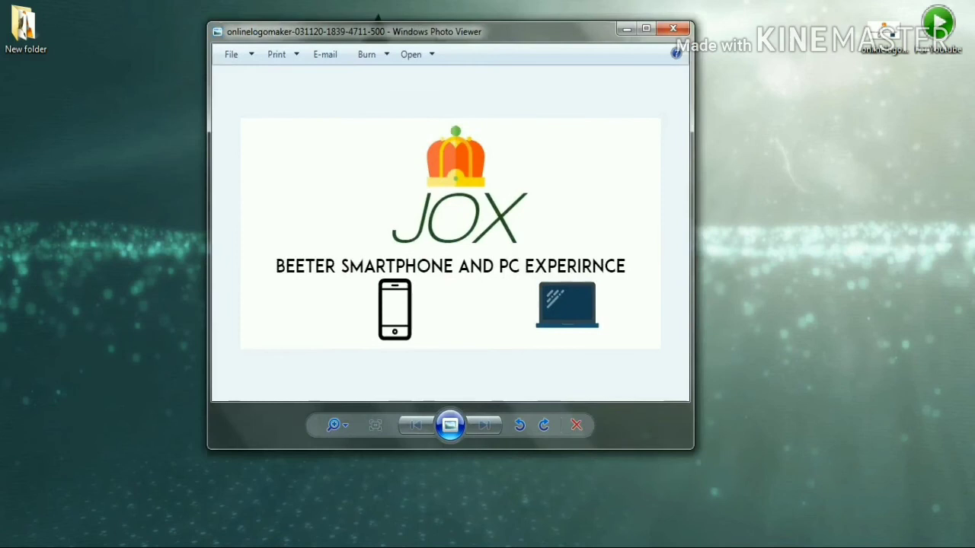
pyautogui.moveTo(449, 31); pyautogui.dragTo(461, 64)
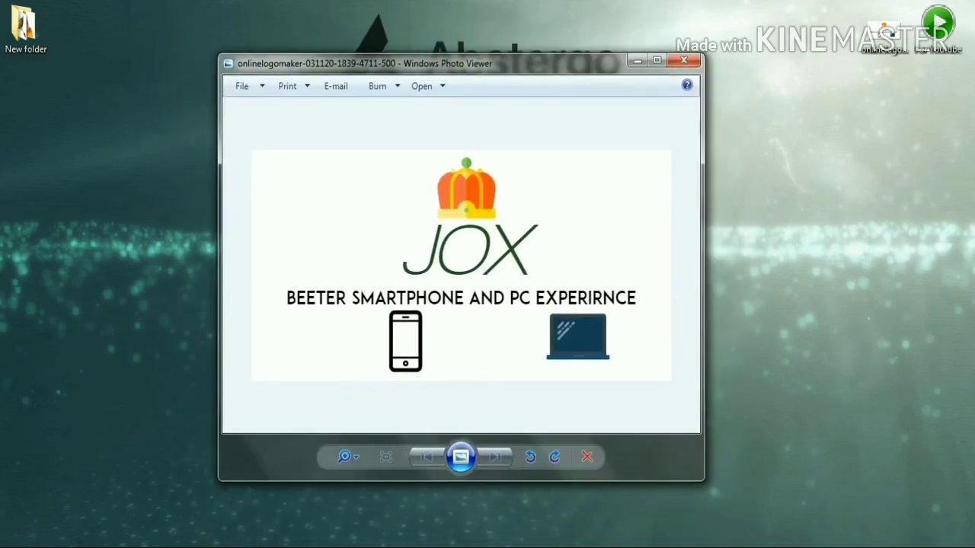
pyautogui.click(684, 60)
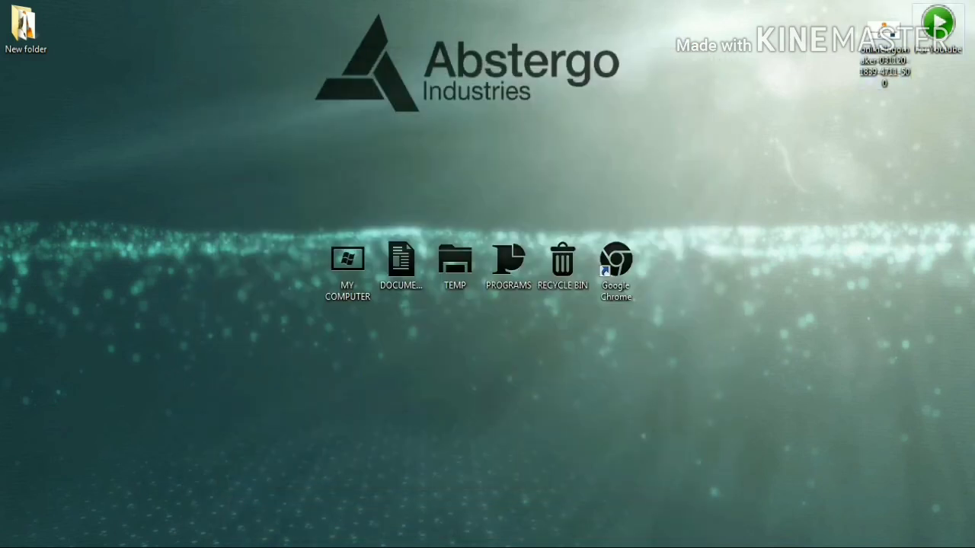
# Step: Look at the contents of the For Youtube folder on the desktop and close its window
pyautogui.doubleClick(937, 28)
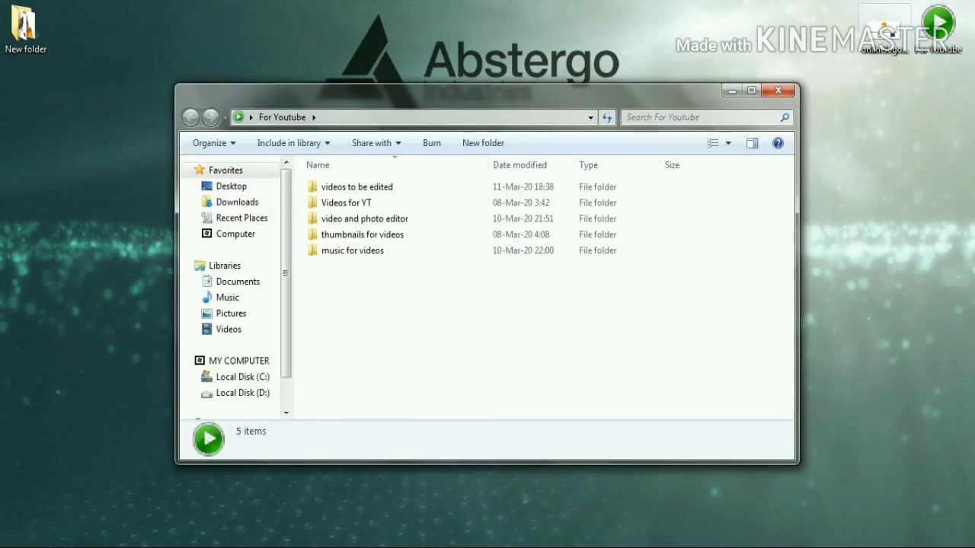
pyautogui.click(778, 90)
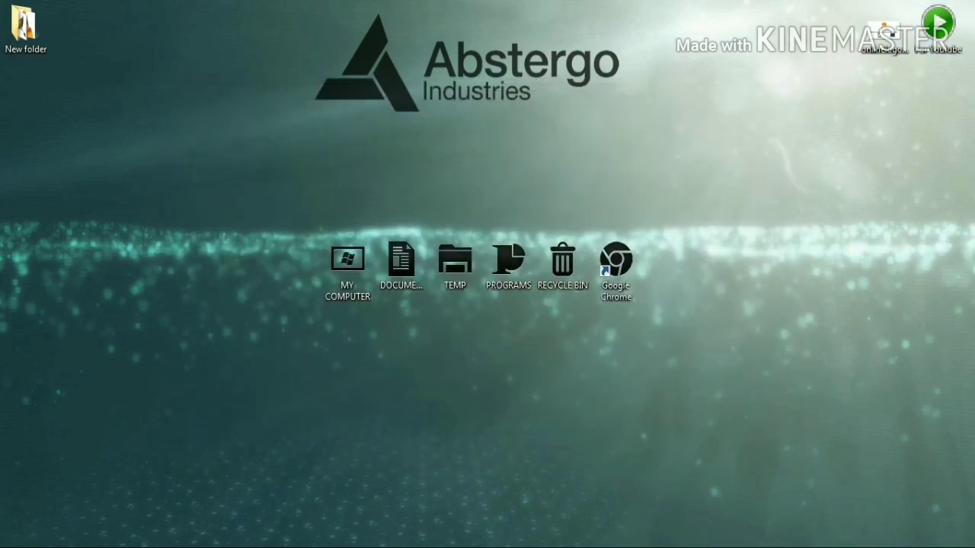